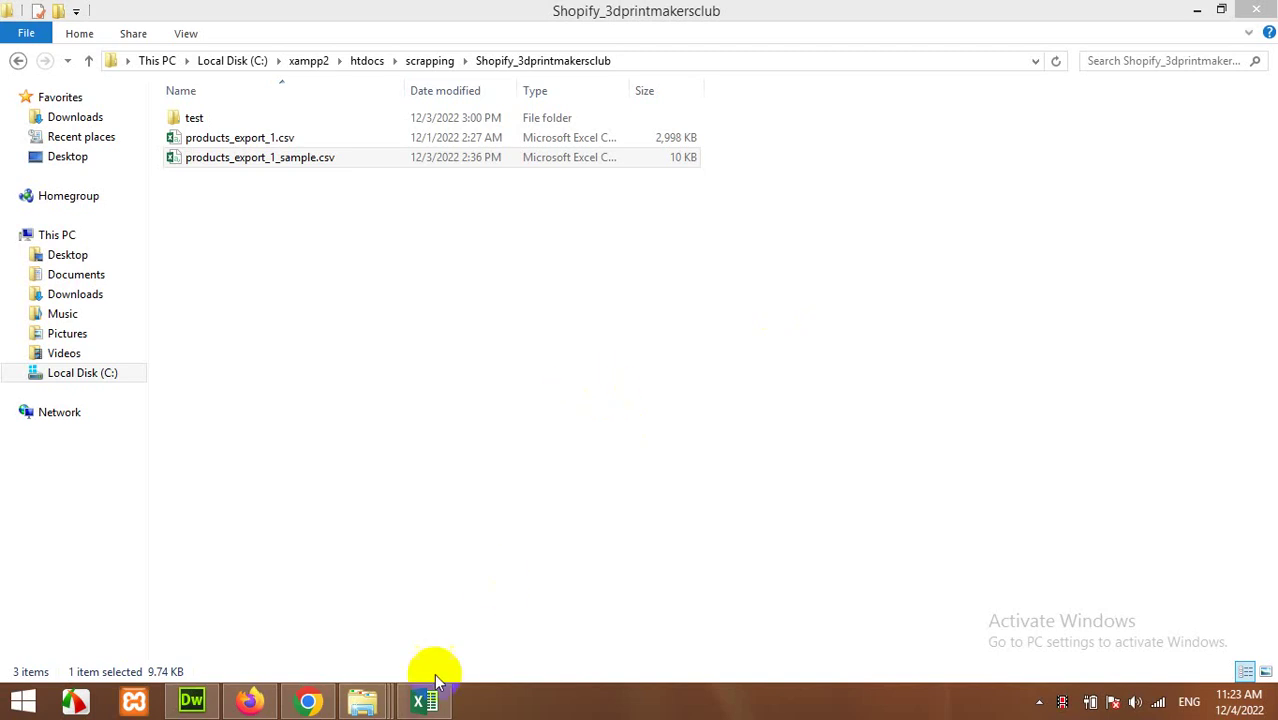
Step: Show products_export_1_sample.csv in Excel with its handles, titles, vendors, tags and variant prices
click(425, 700)
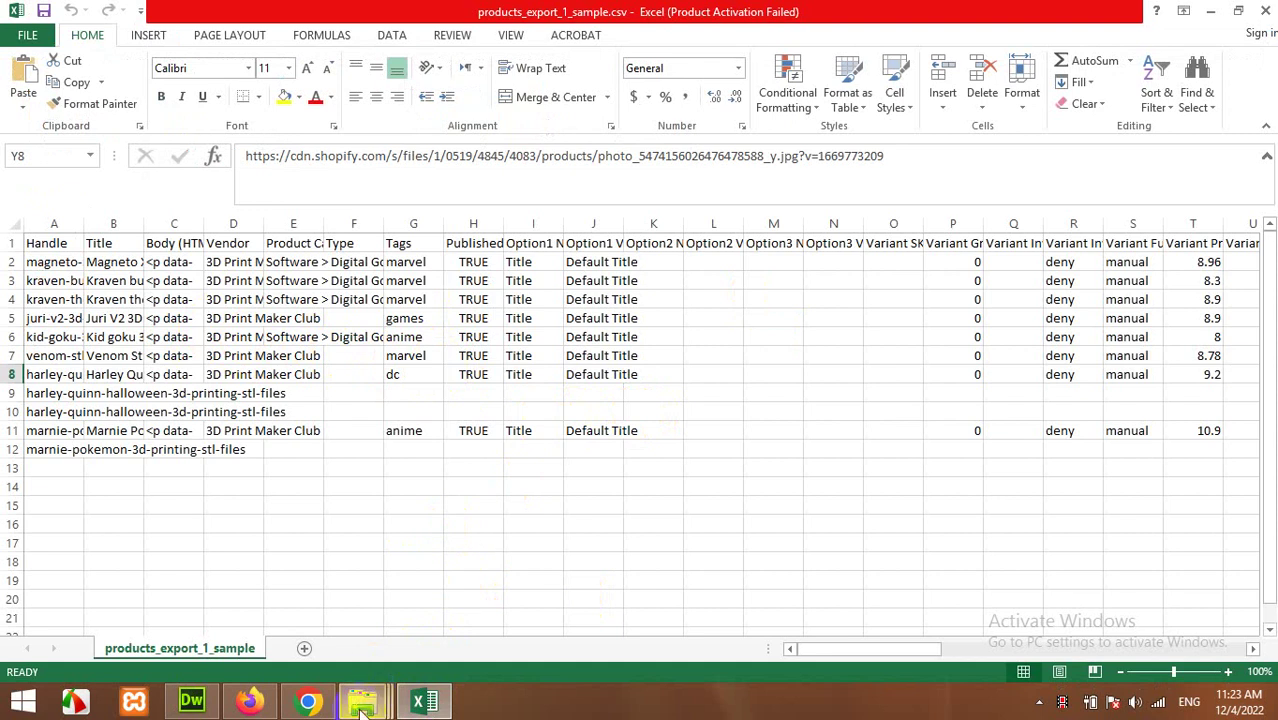
mouse_move(364, 708)
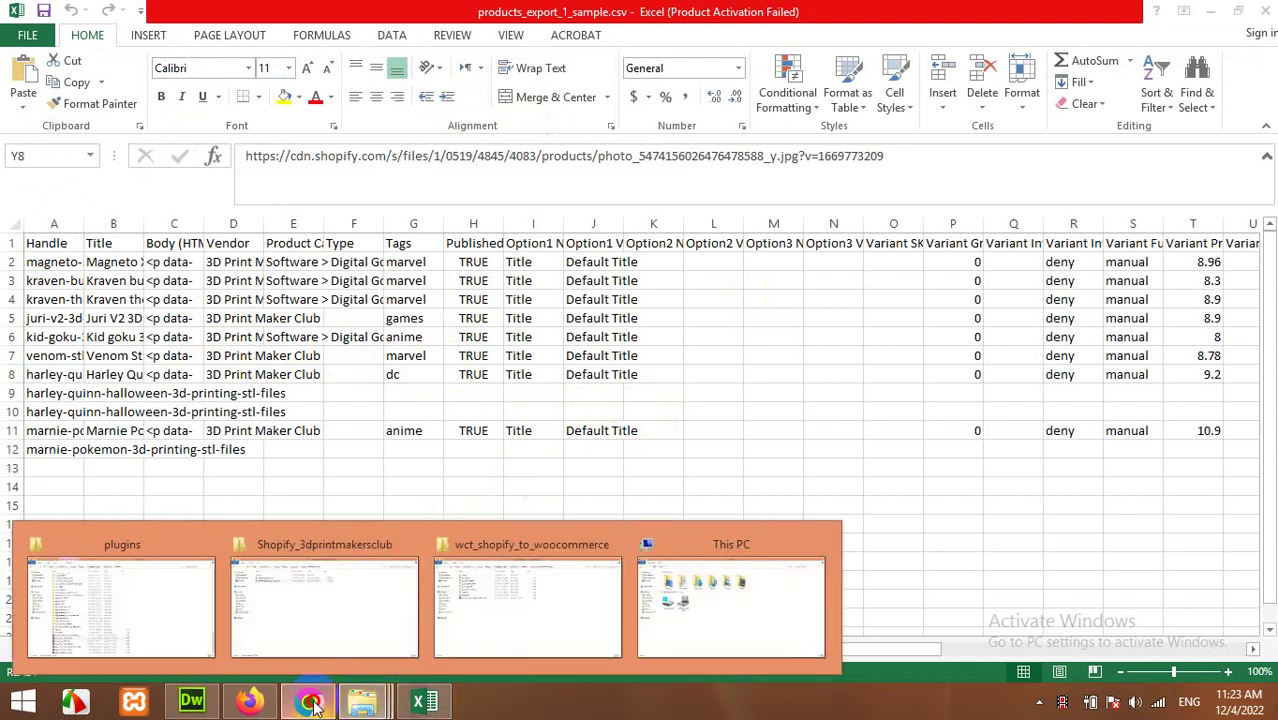
Step: In Firefox, check the empty WooCommerce product list and the active plugins
click(309, 701)
click(252, 701)
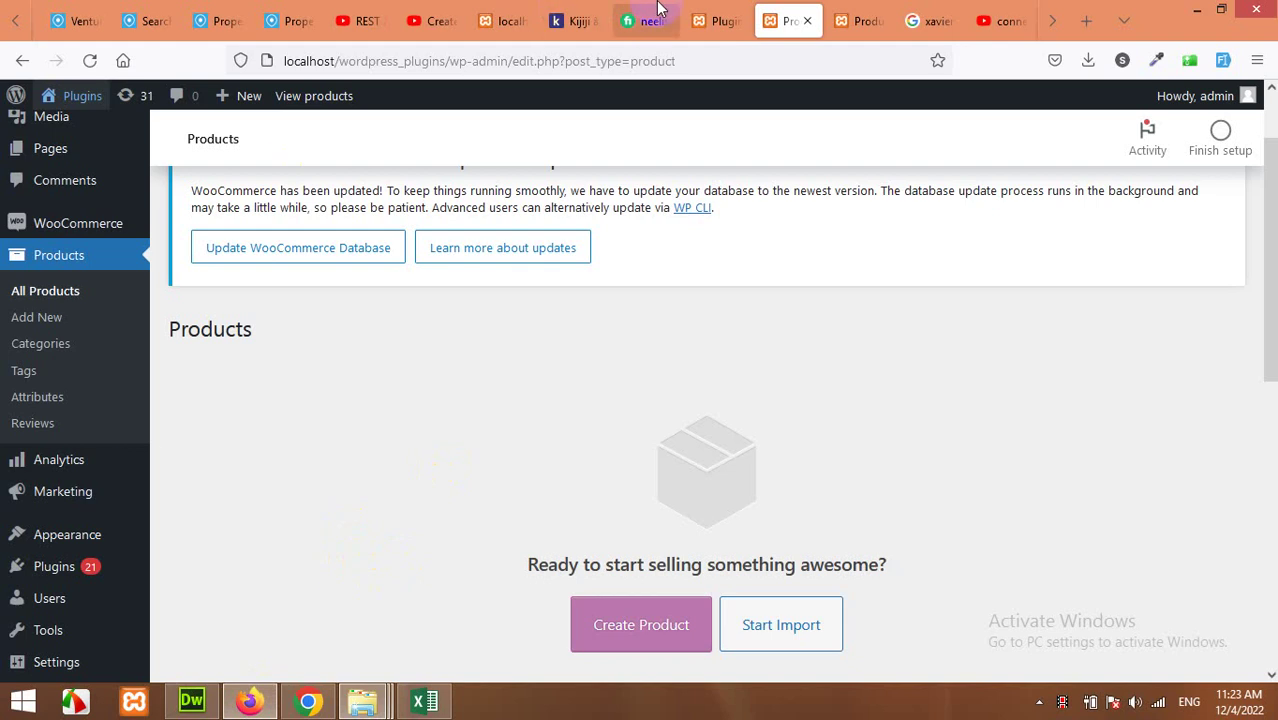
click(714, 21)
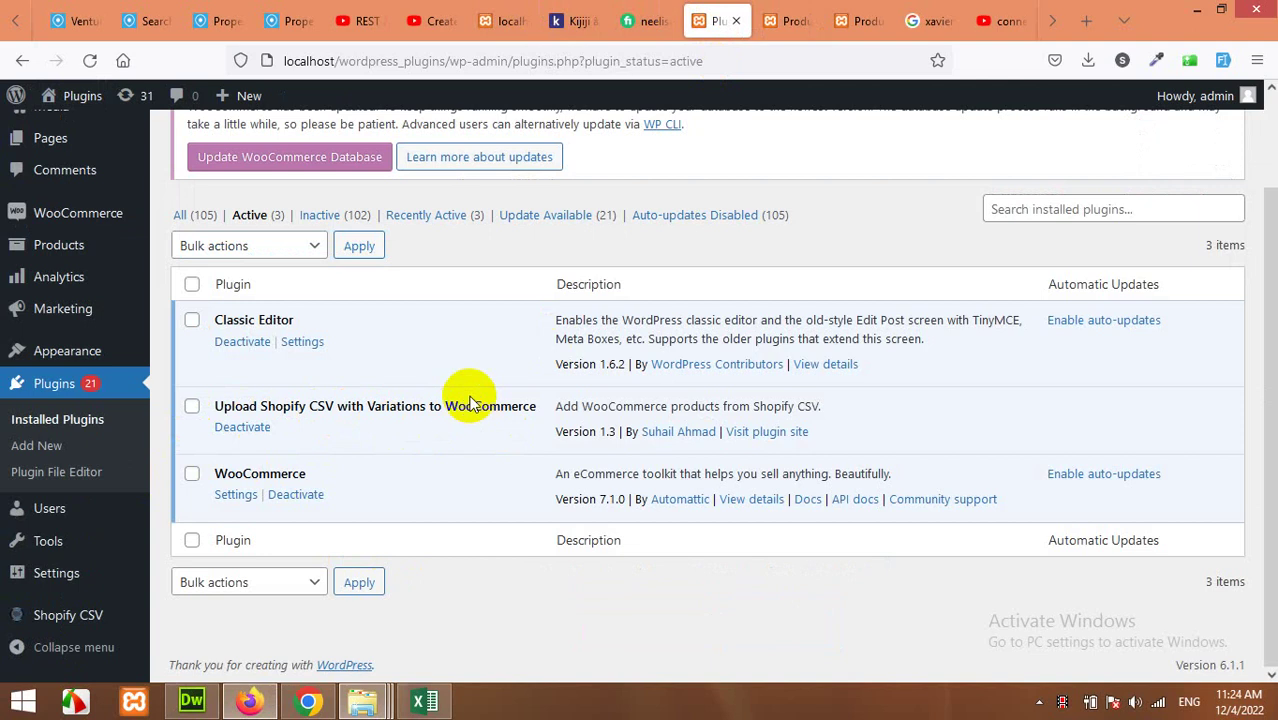
click(788, 14)
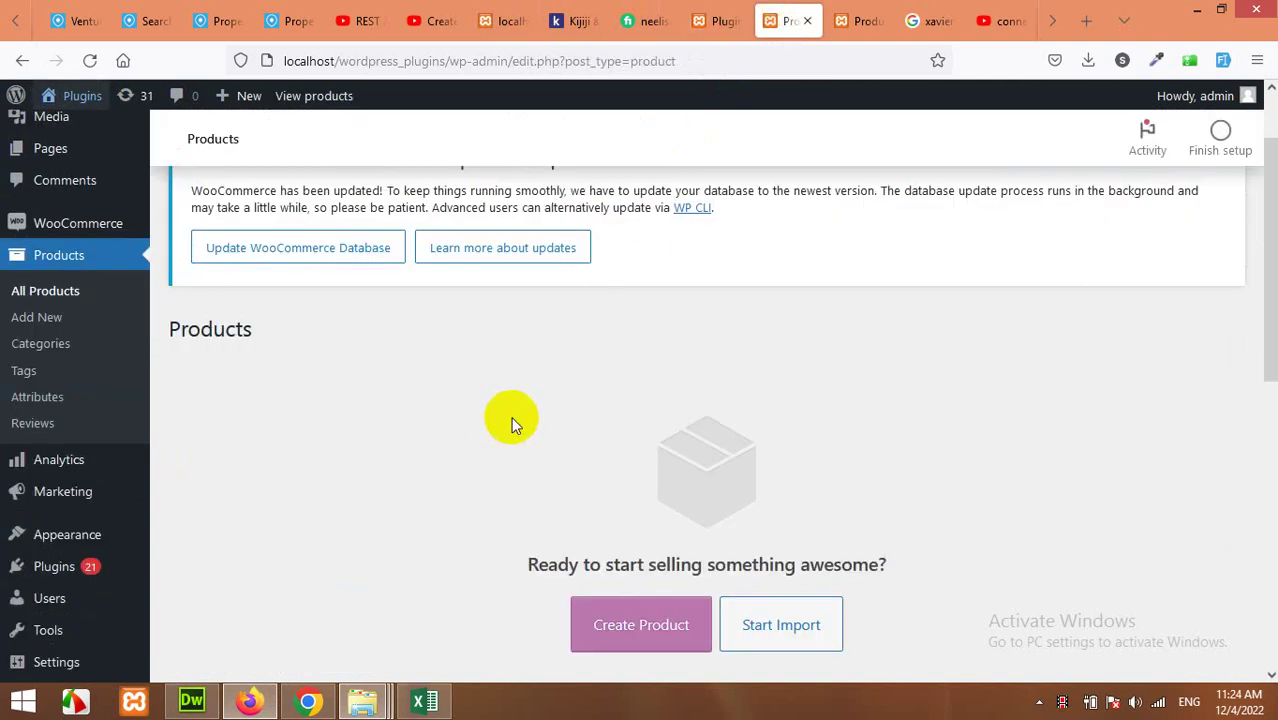
scroll(580, 445, down, 3)
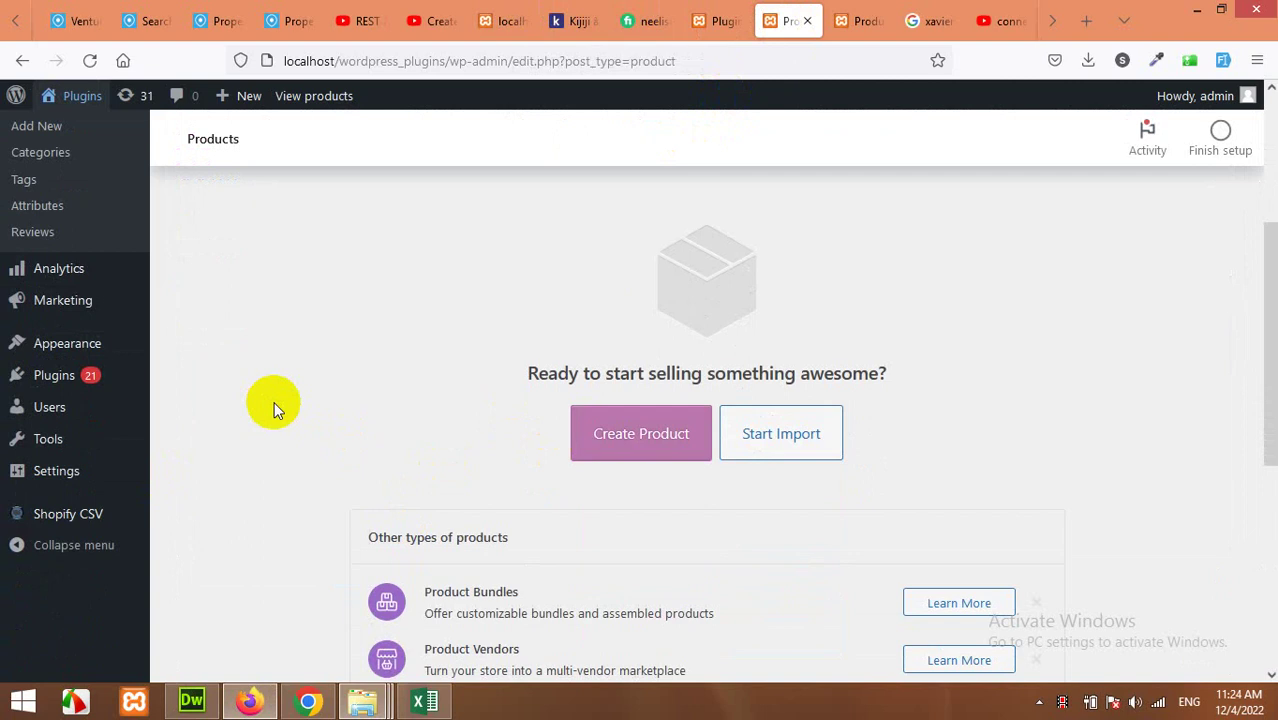
Step: Go to the Shopify CSV import page and confirm the Shop page lists no products
click(41, 520)
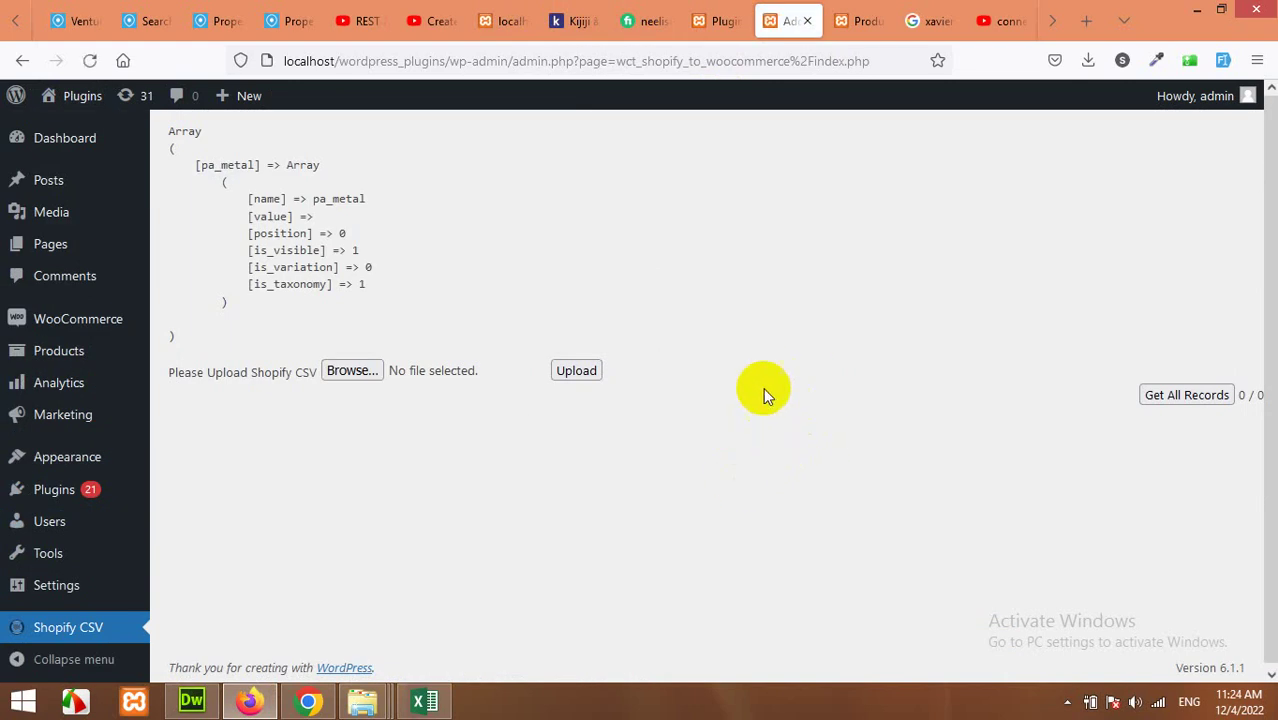
click(858, 20)
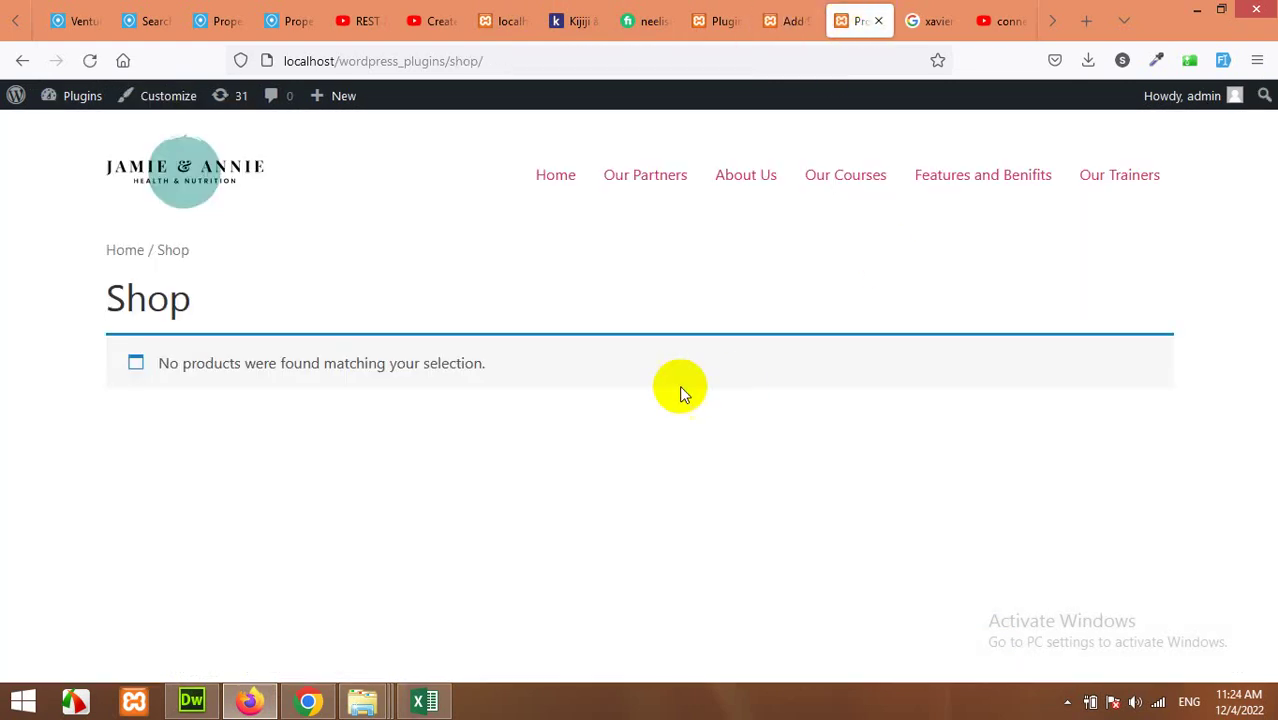
click(795, 12)
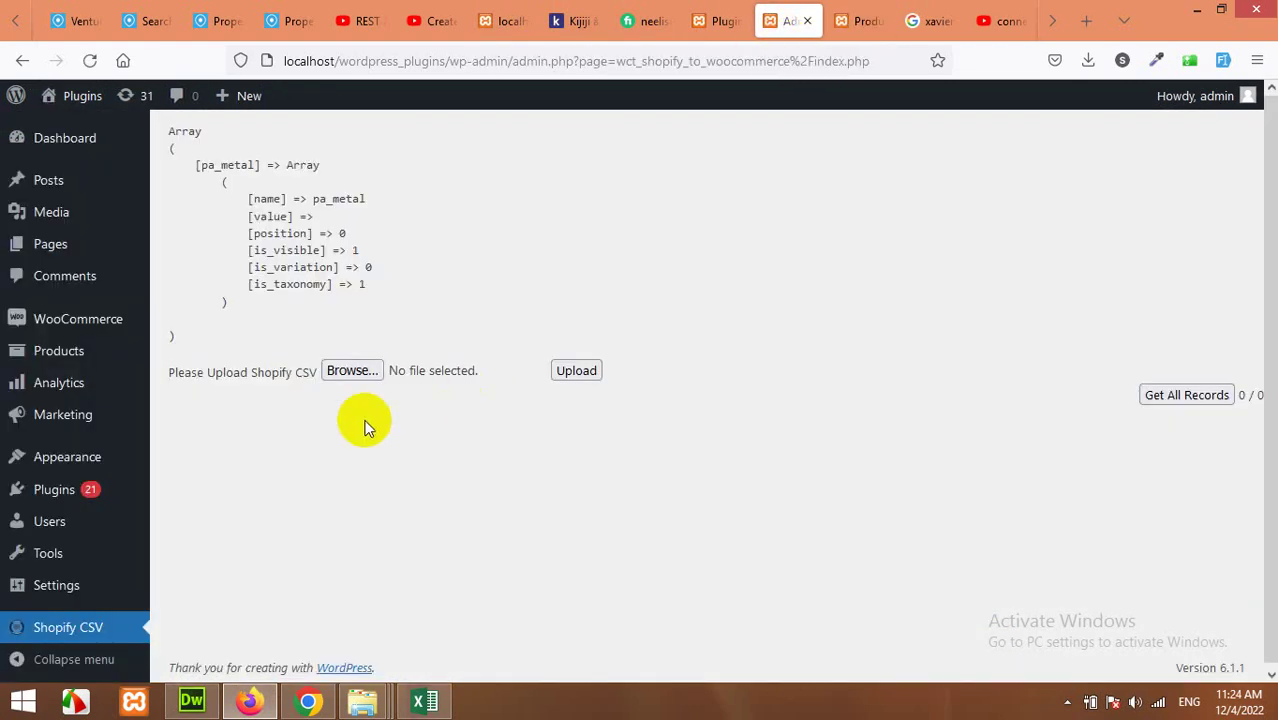
Step: Browse the upload file dialog to C:\xampp2\htdocs
click(340, 371)
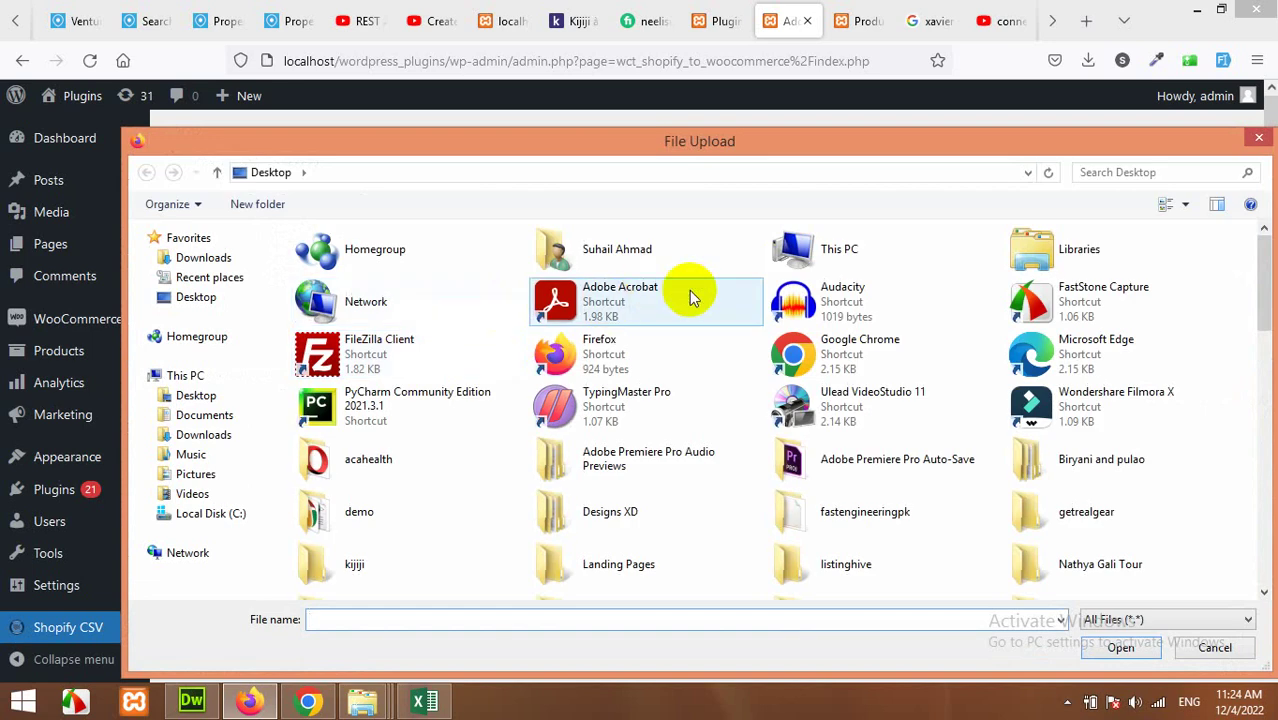
double_click(807, 250)
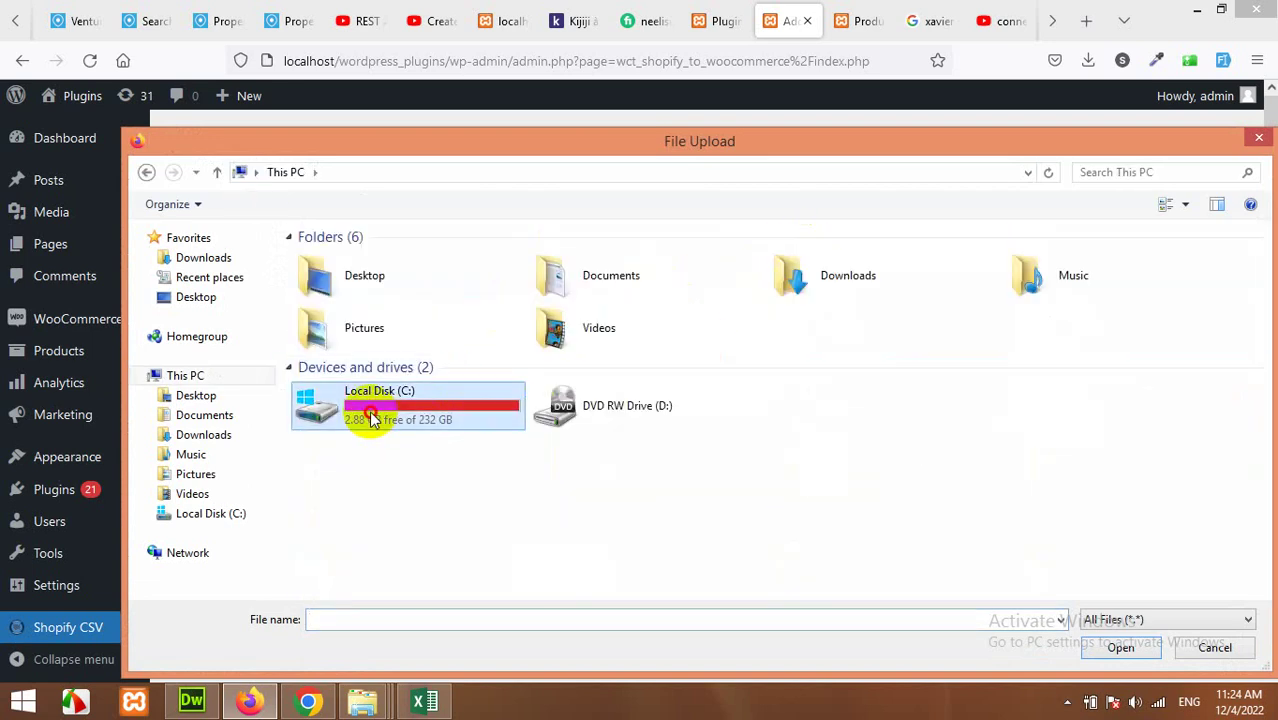
double_click(370, 418)
scroll(362, 540, down, 1)
click(361, 569)
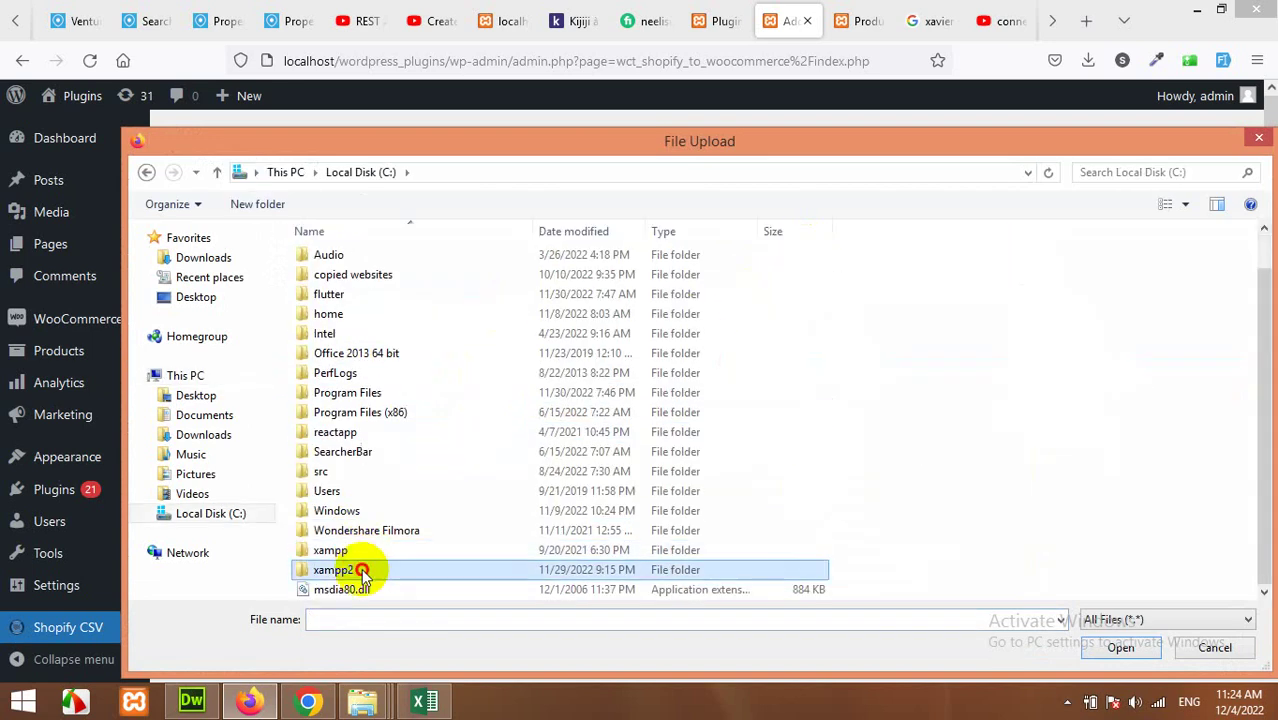
double_click(361, 569)
click(397, 362)
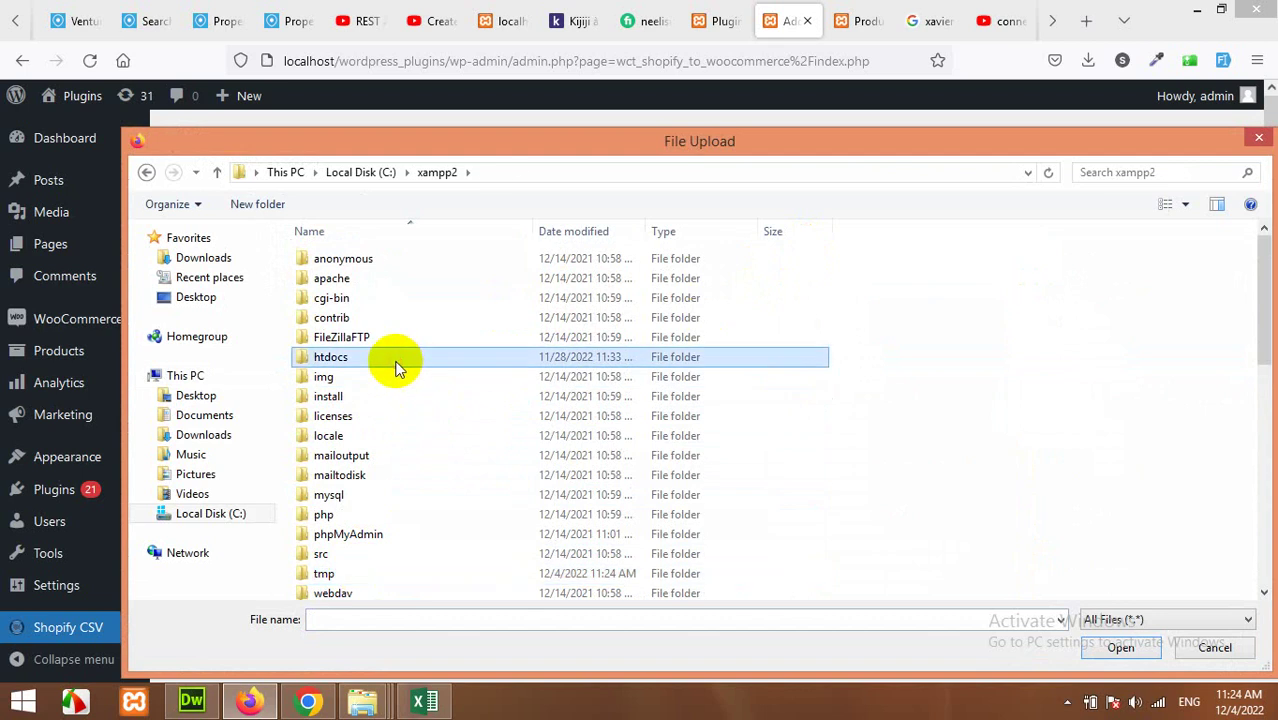
double_click(396, 364)
Step: Pick products_export_1_sample.csv from scrapping\Shopify_3dprintmakersclub, then go back to Excel
scroll(405, 490, down, 6)
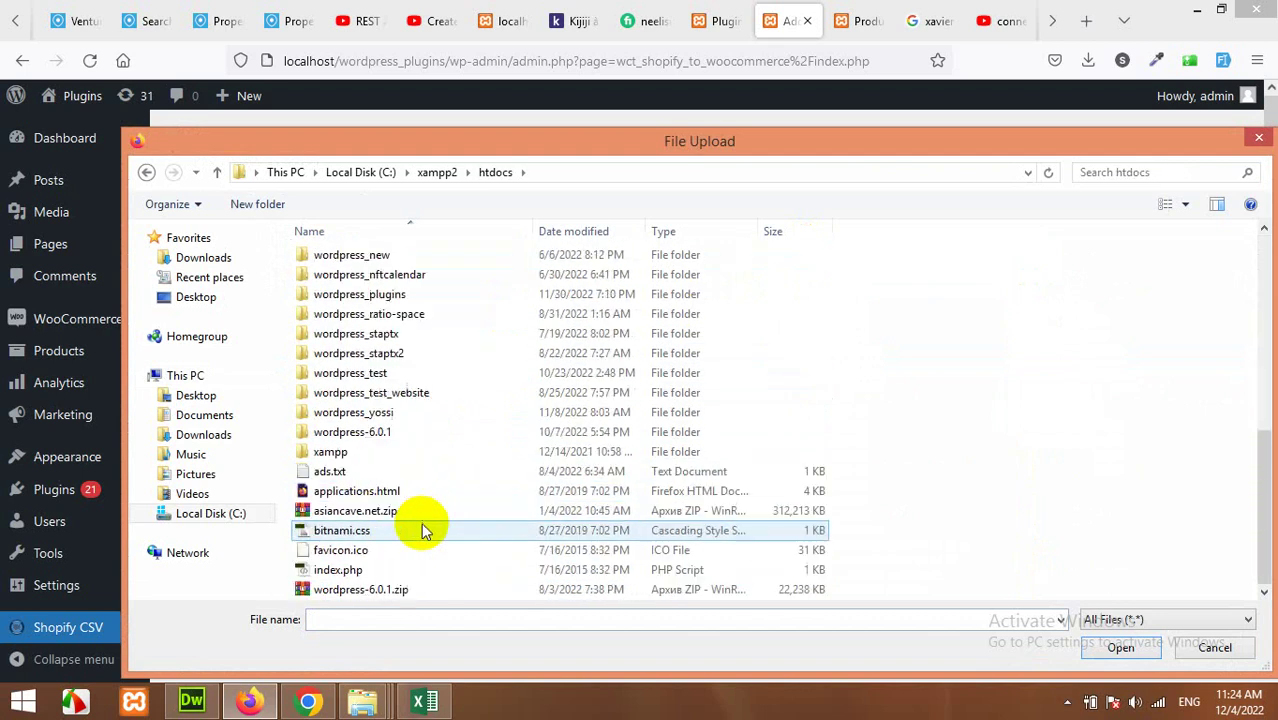
scroll(392, 395, up, 4)
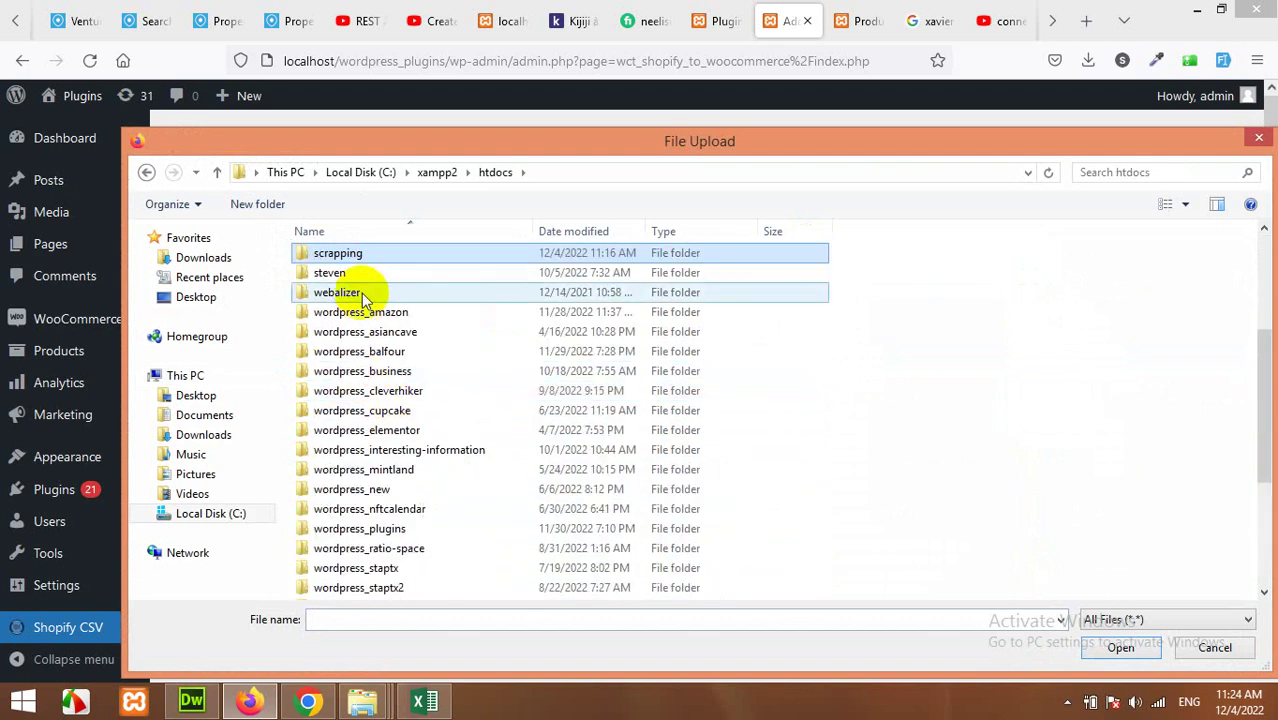
double_click(338, 253)
scroll(383, 358, down, 10)
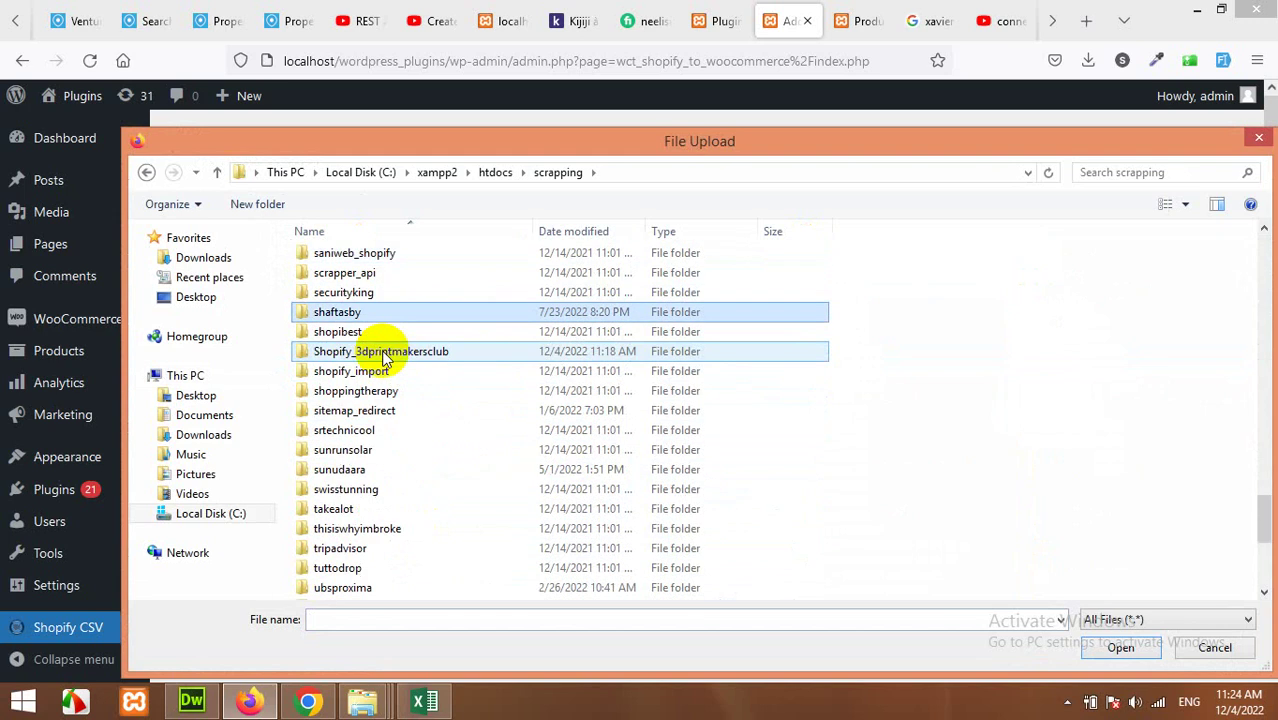
double_click(386, 353)
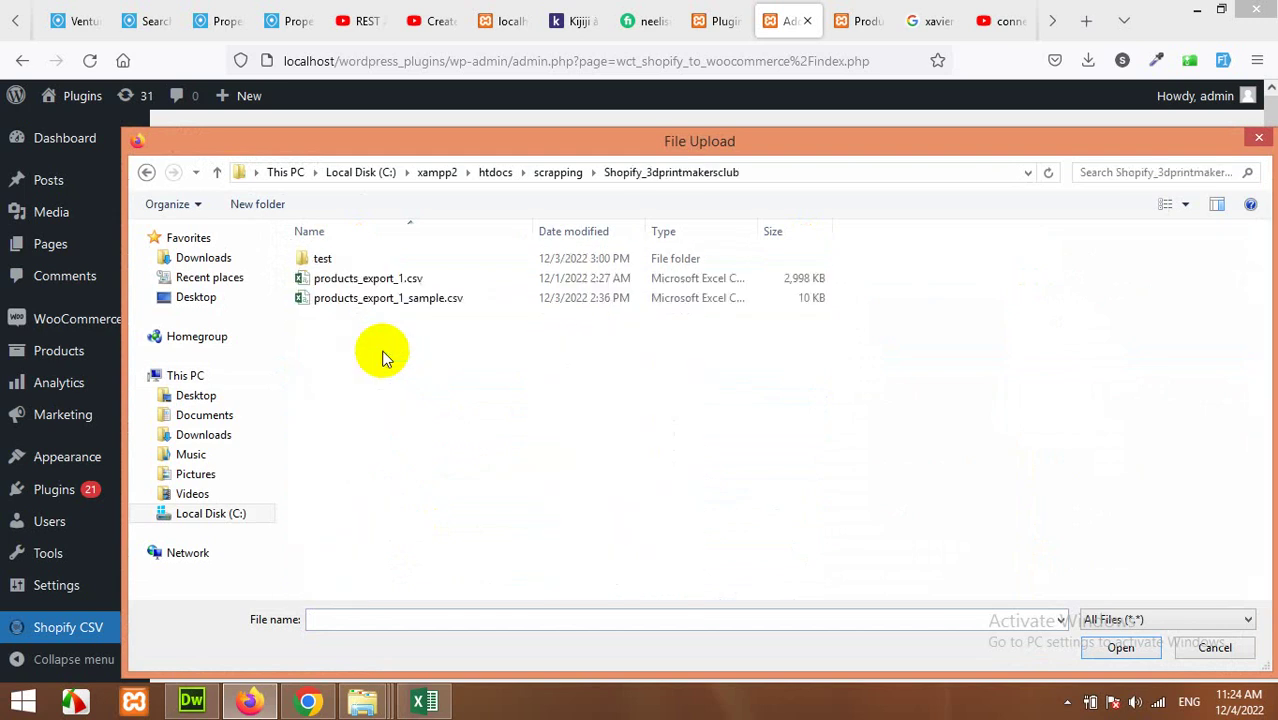
click(356, 306)
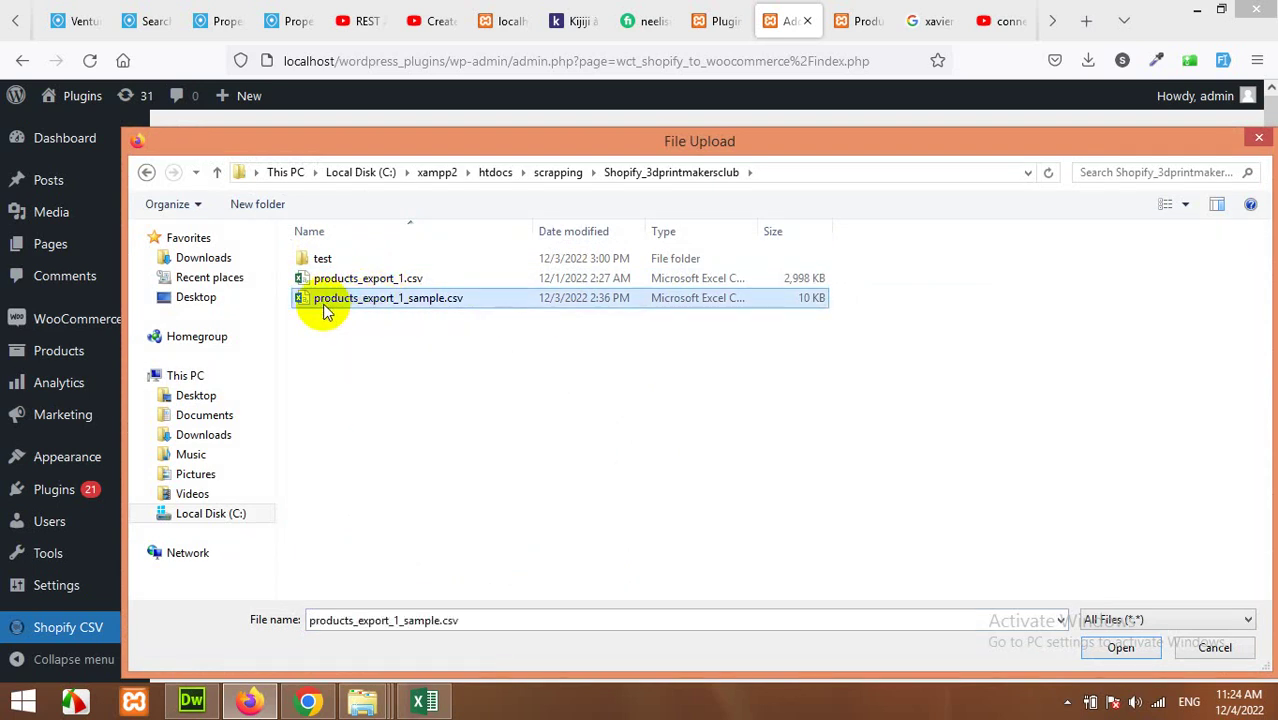
click(300, 298)
key(Escape)
click(425, 700)
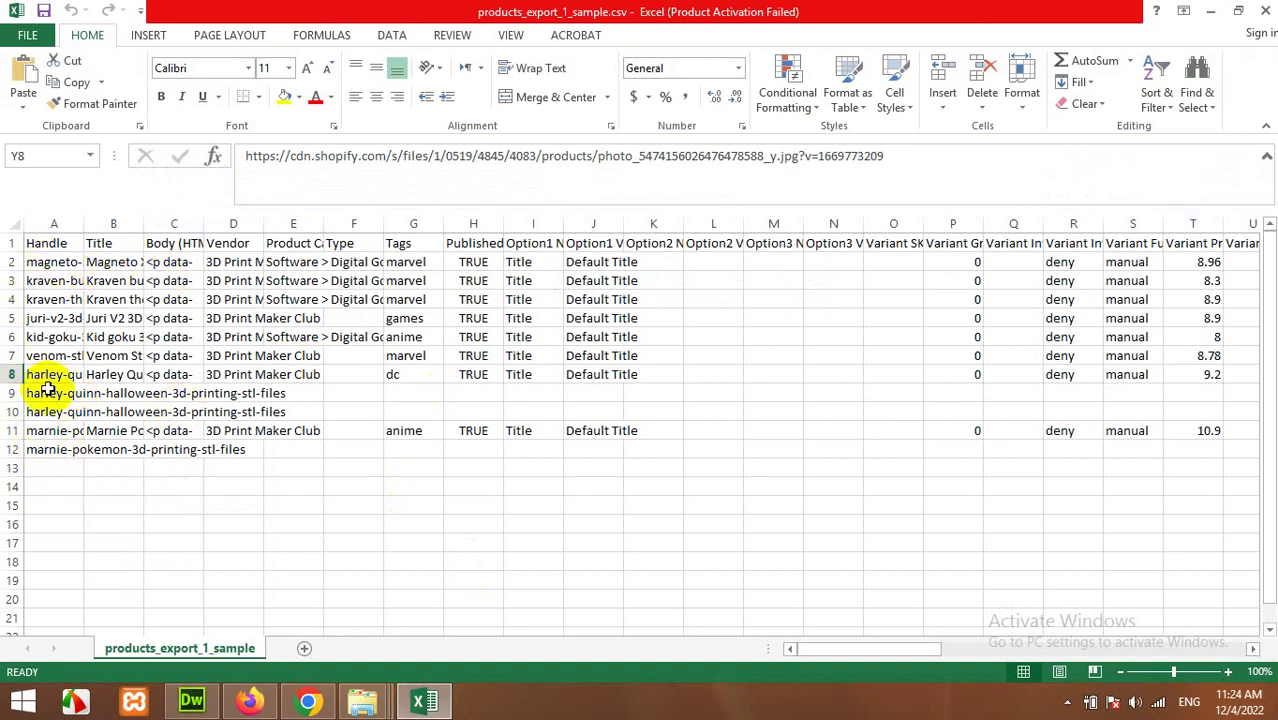
drag(42, 374, 46, 416)
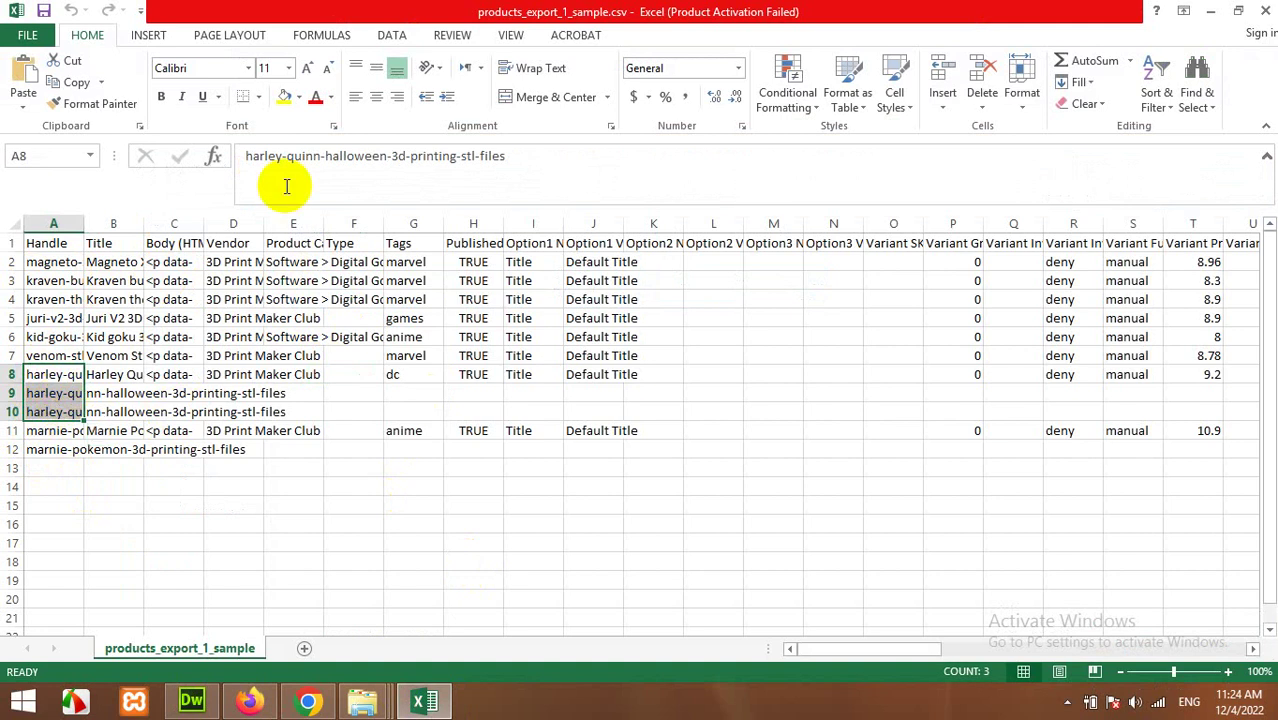
click(51, 373)
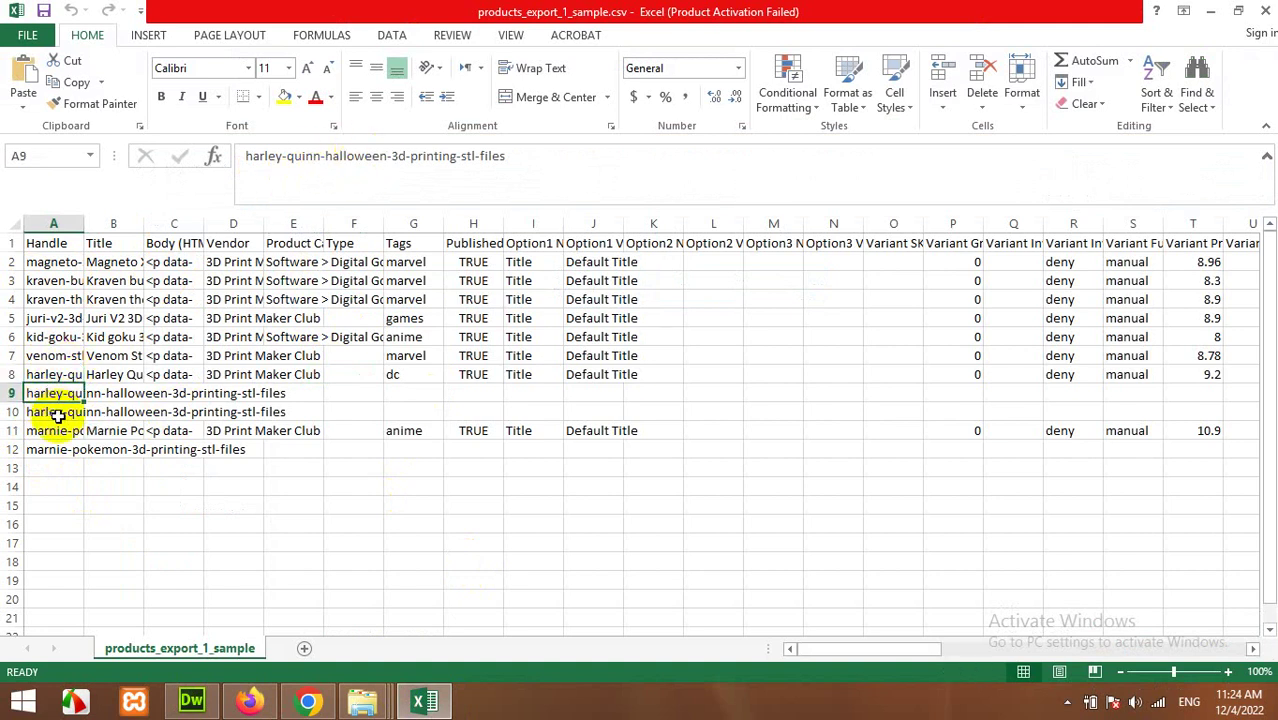
click(56, 411)
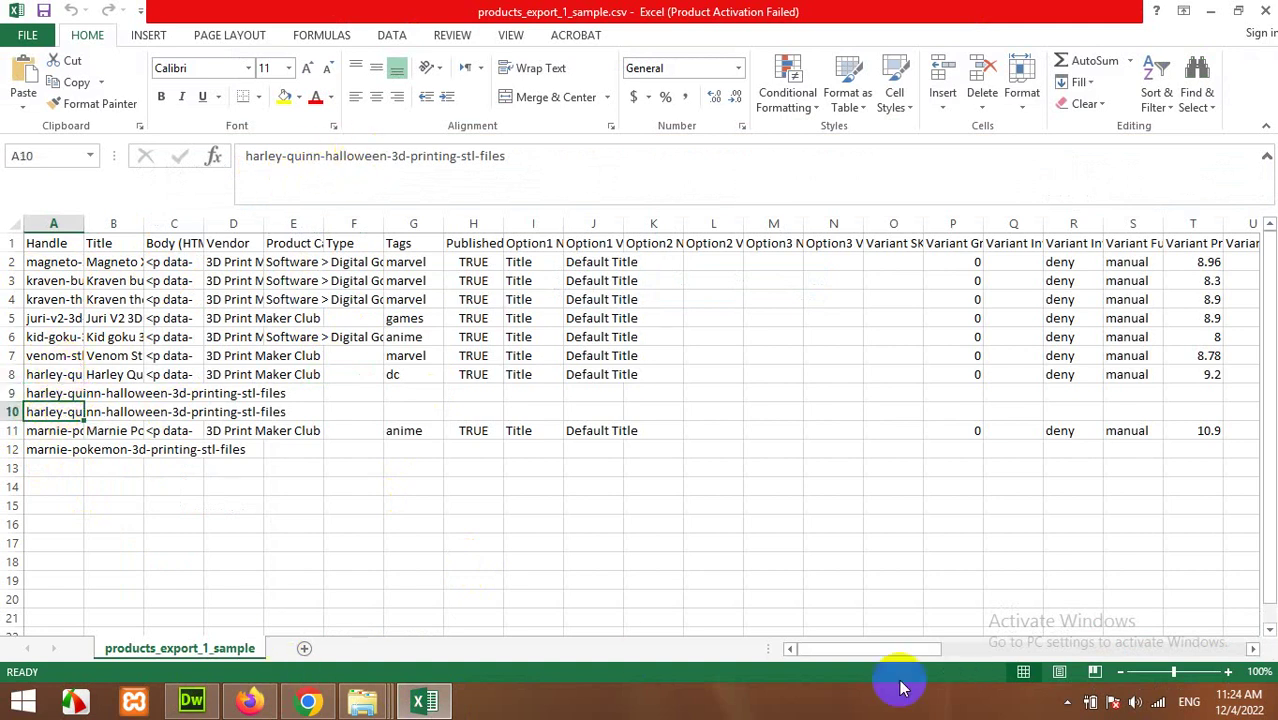
mouse_move(827, 648)
mouse_down()
mouse_move(1001, 648)
mouse_move(810, 648)
mouse_up()
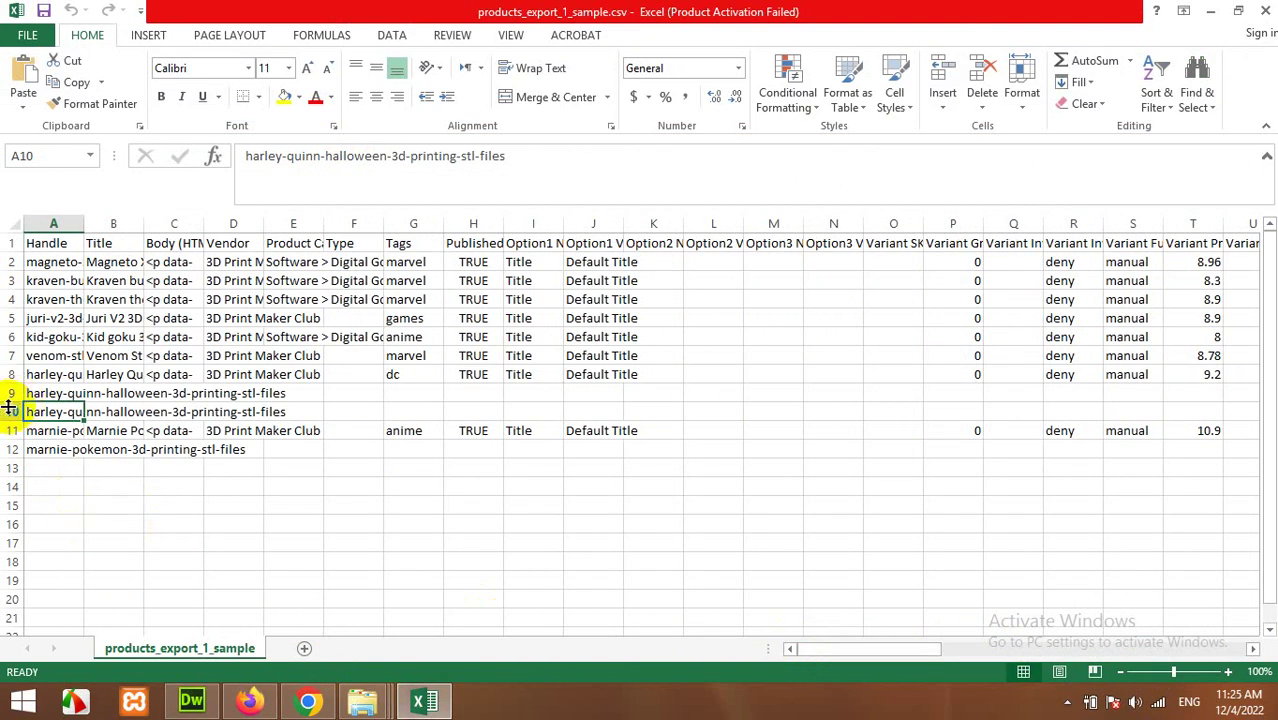
Step: Upload products_export_1_sample.csv to the Shopify CSV importer and check the Shop page for products
click(365, 705)
click(249, 702)
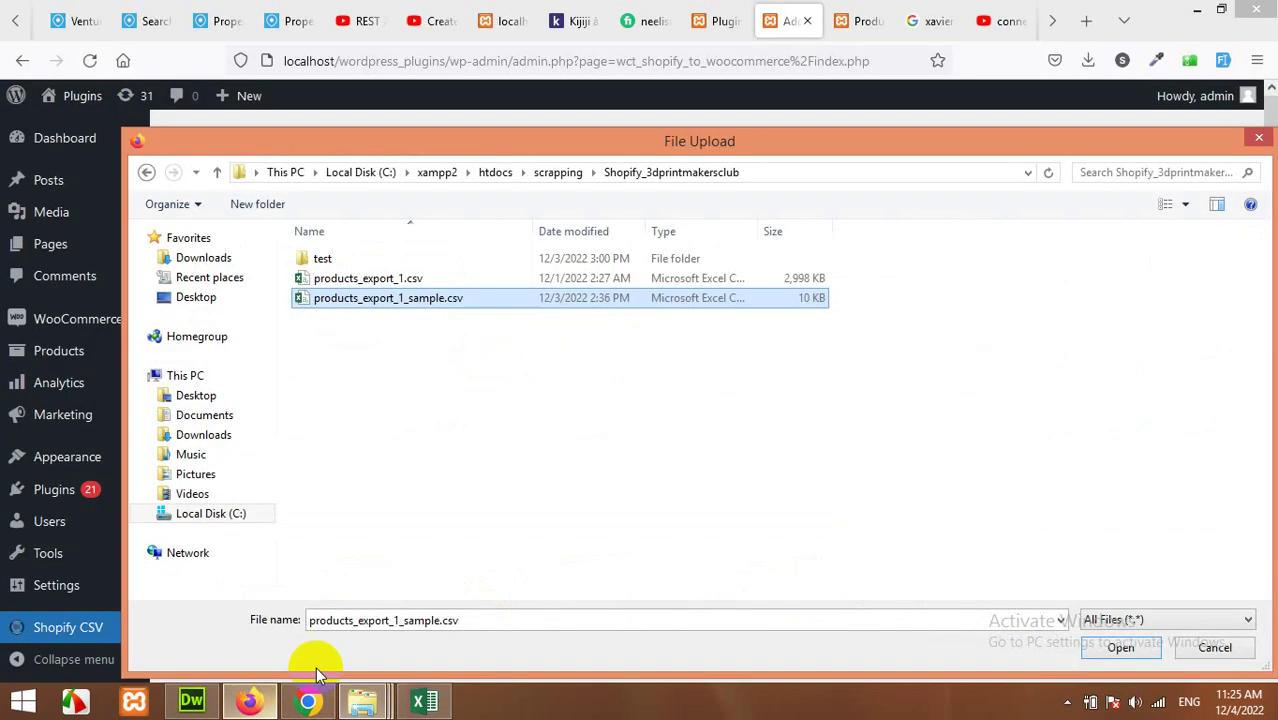
double_click(303, 300)
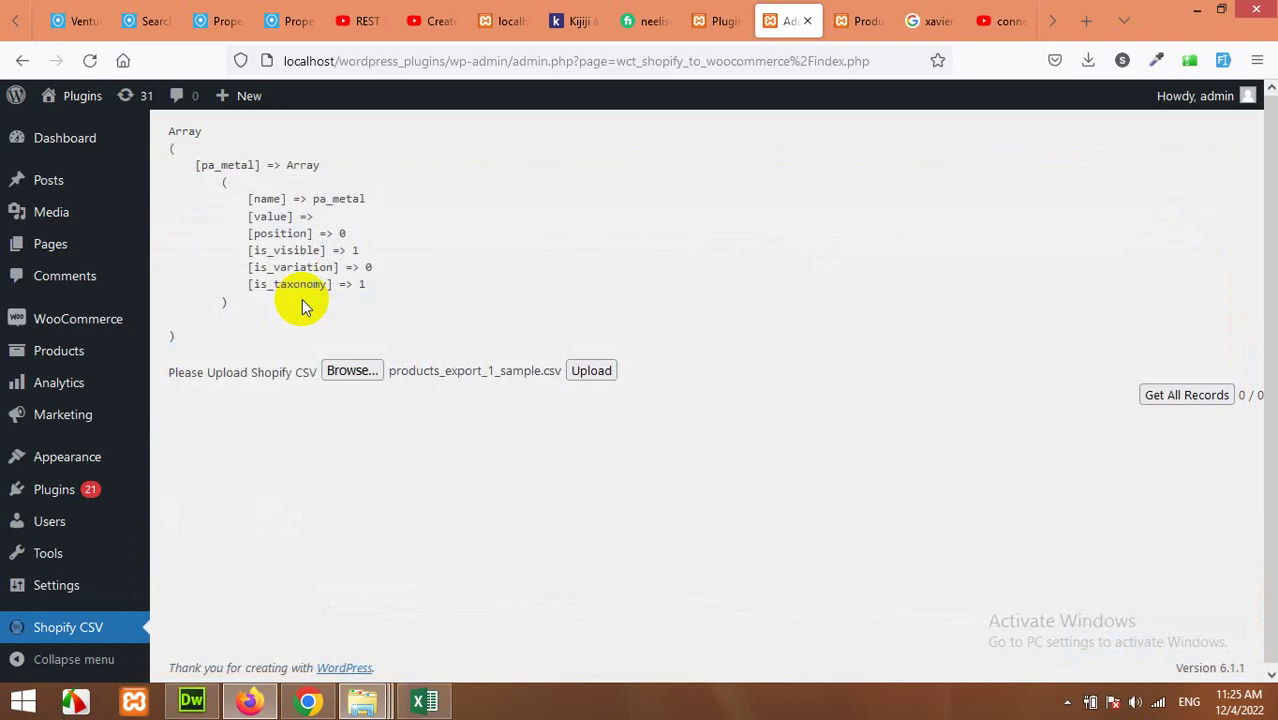
click(590, 372)
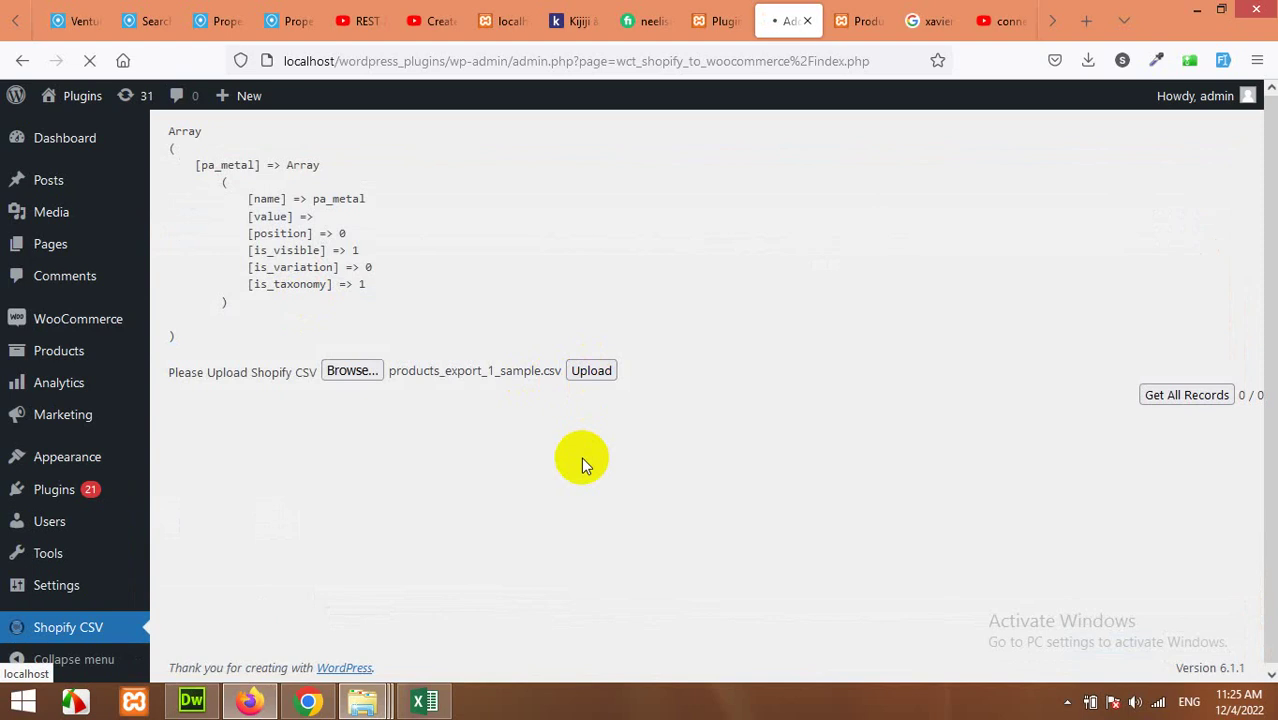
click(848, 24)
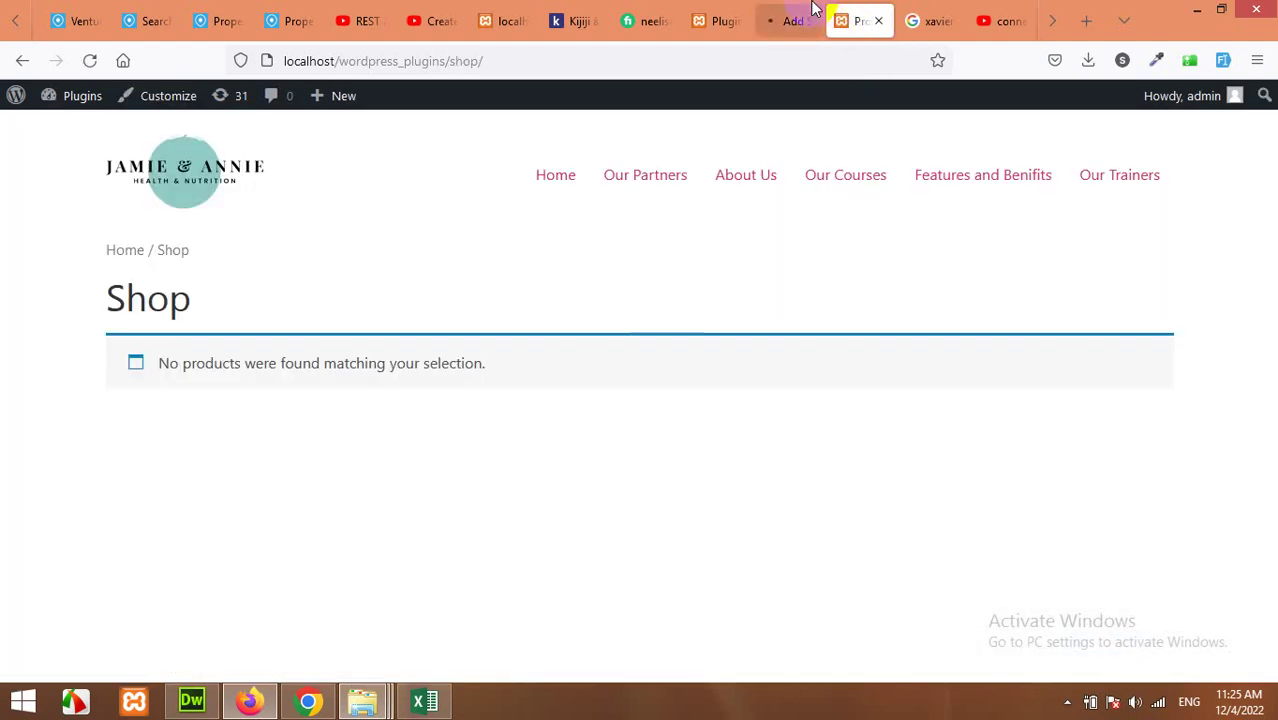
click(812, 8)
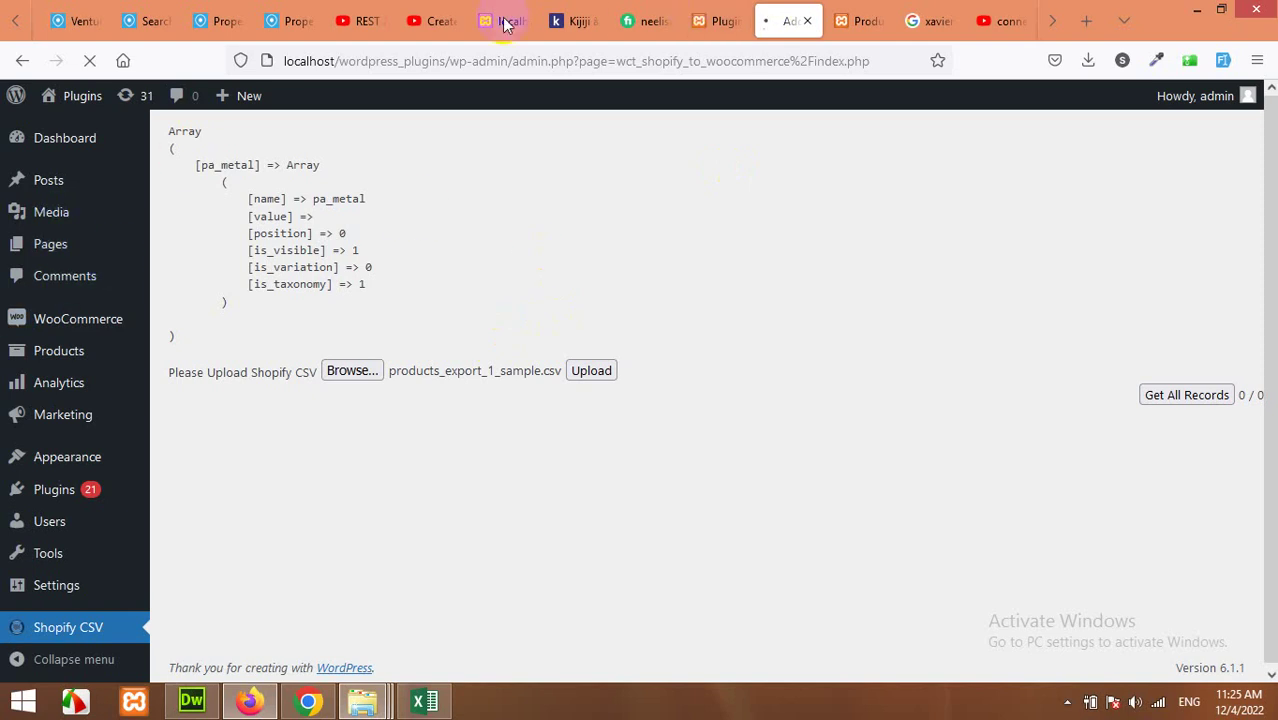
Step: Open Products > All Products in a new browser tab
click(718, 20)
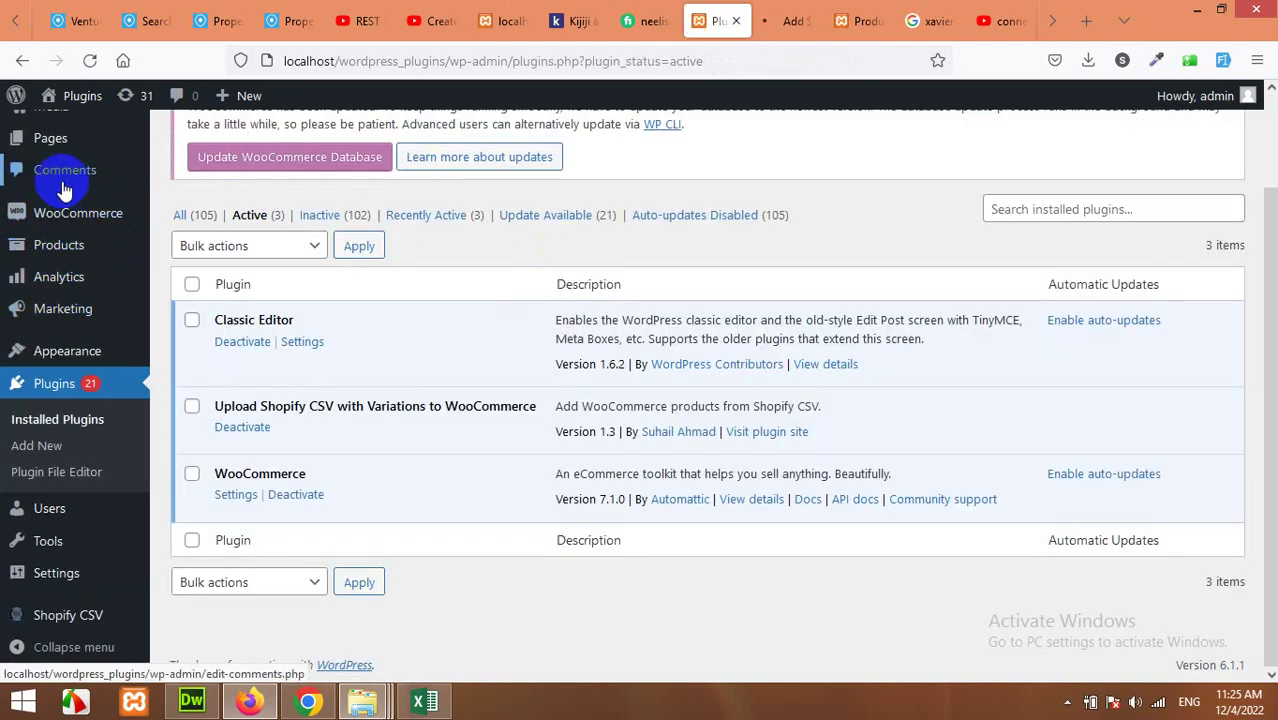
scroll(63, 190, up, 2)
mouse_move(84, 229)
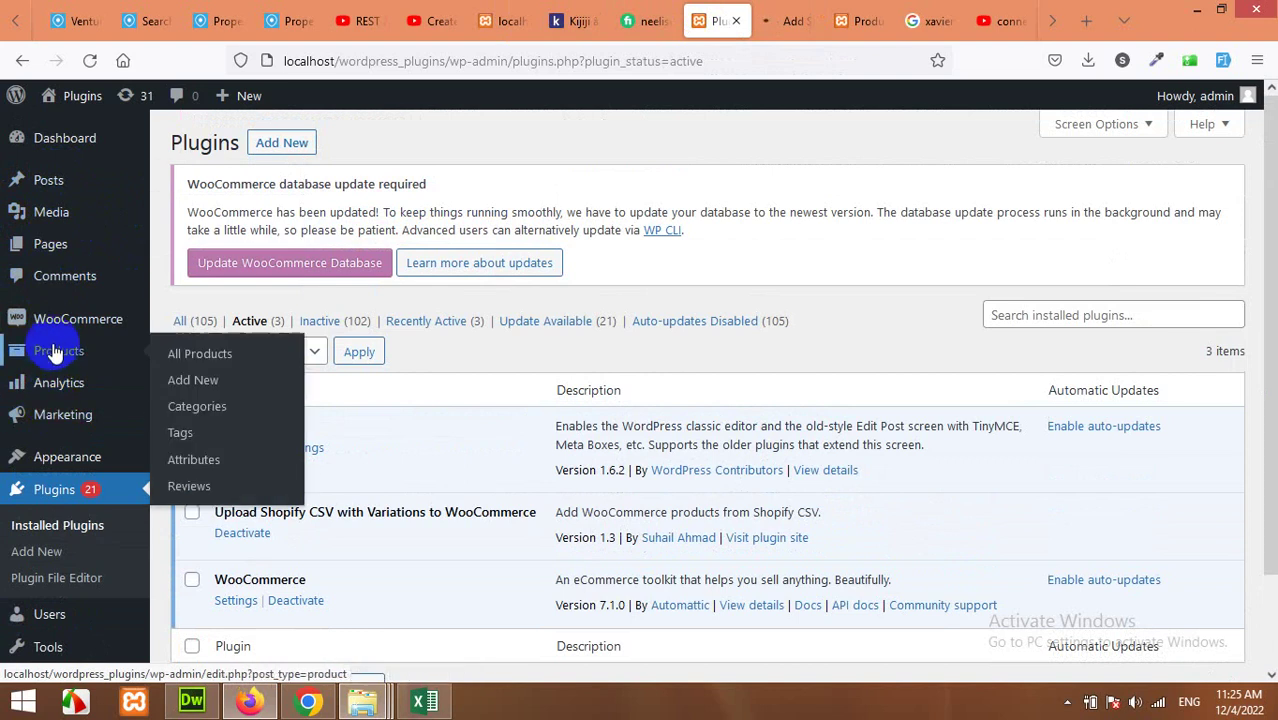
right_click(52, 350)
click(80, 364)
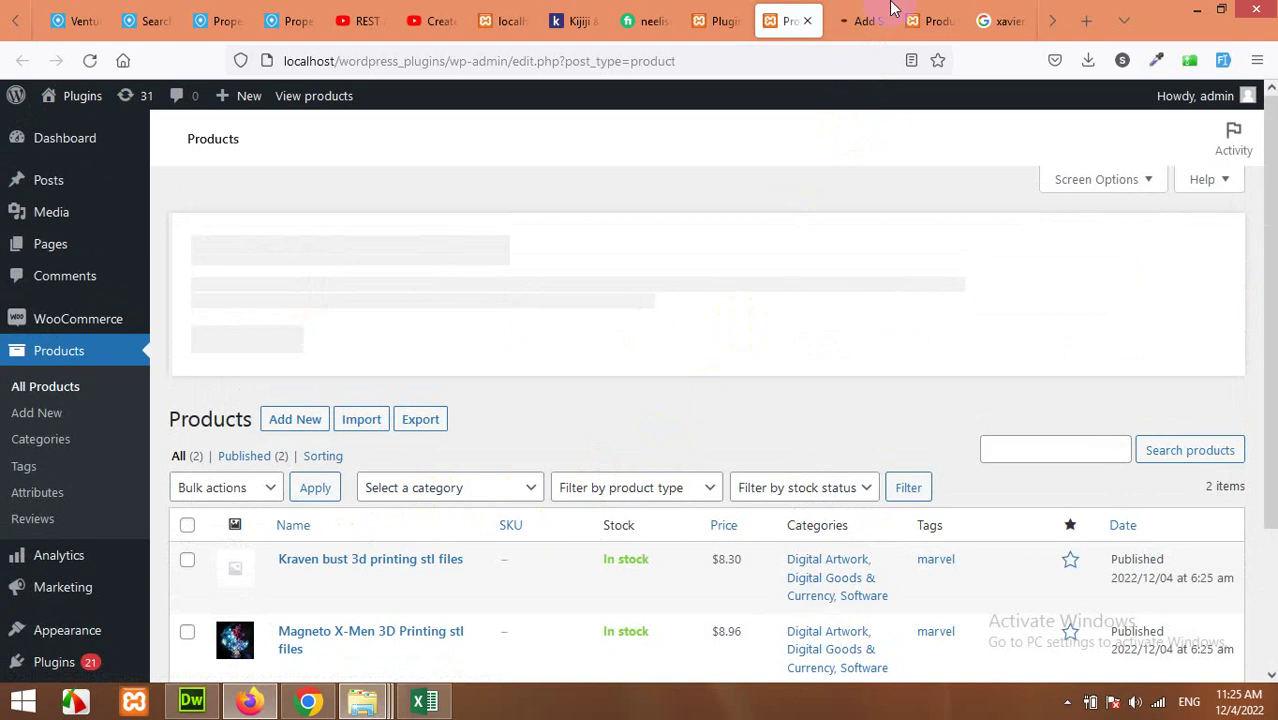
Step: Scroll through the product list to review the imported products
click(862, 21)
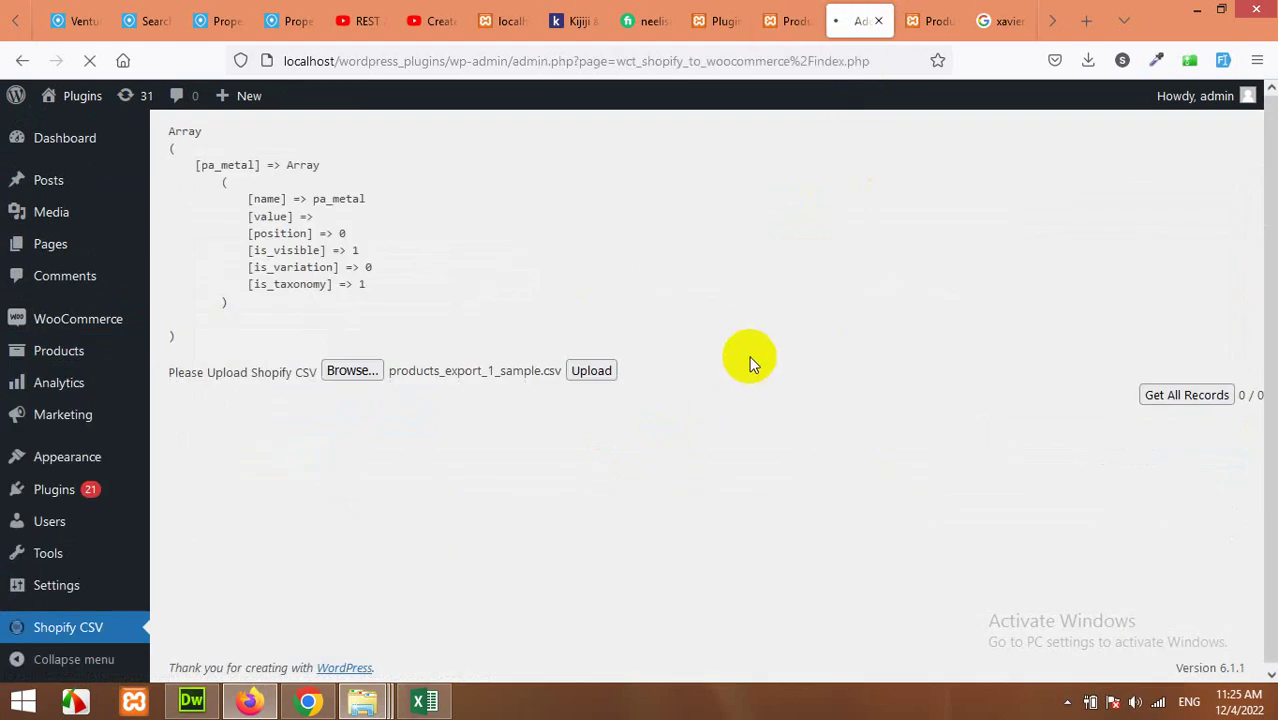
key(ctrl+shift+Tab)
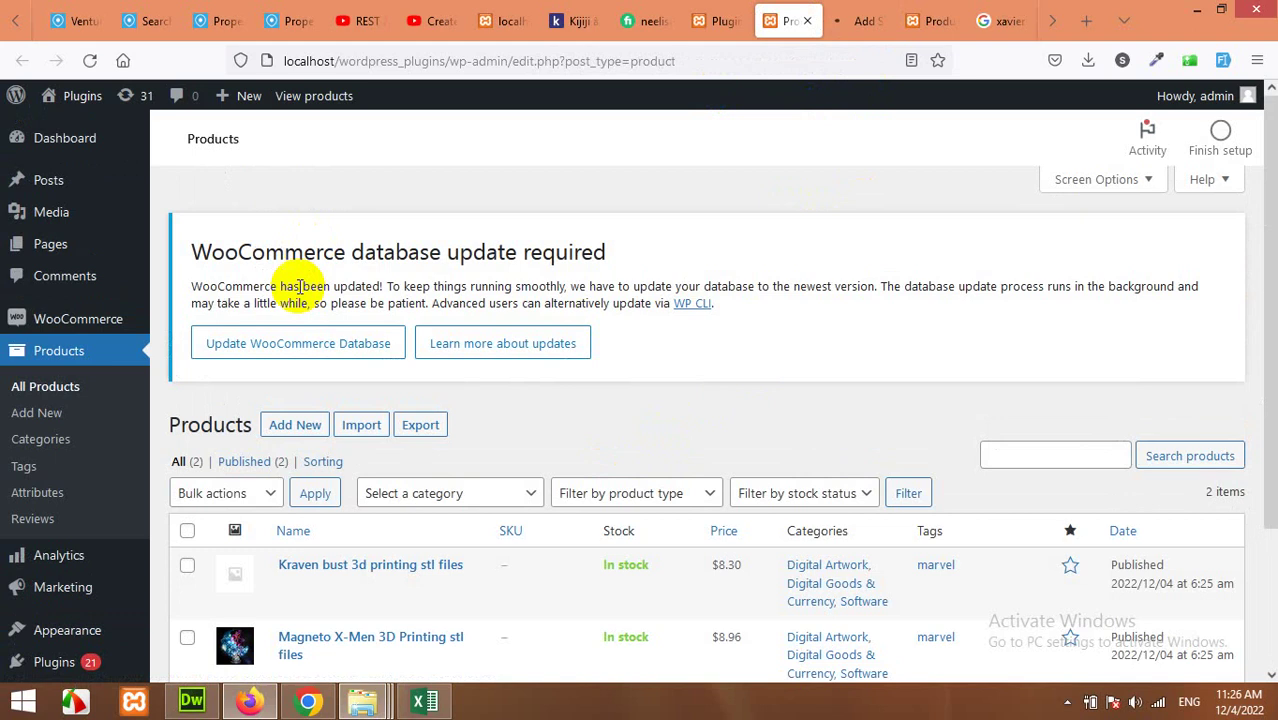
scroll(513, 450, down, 2)
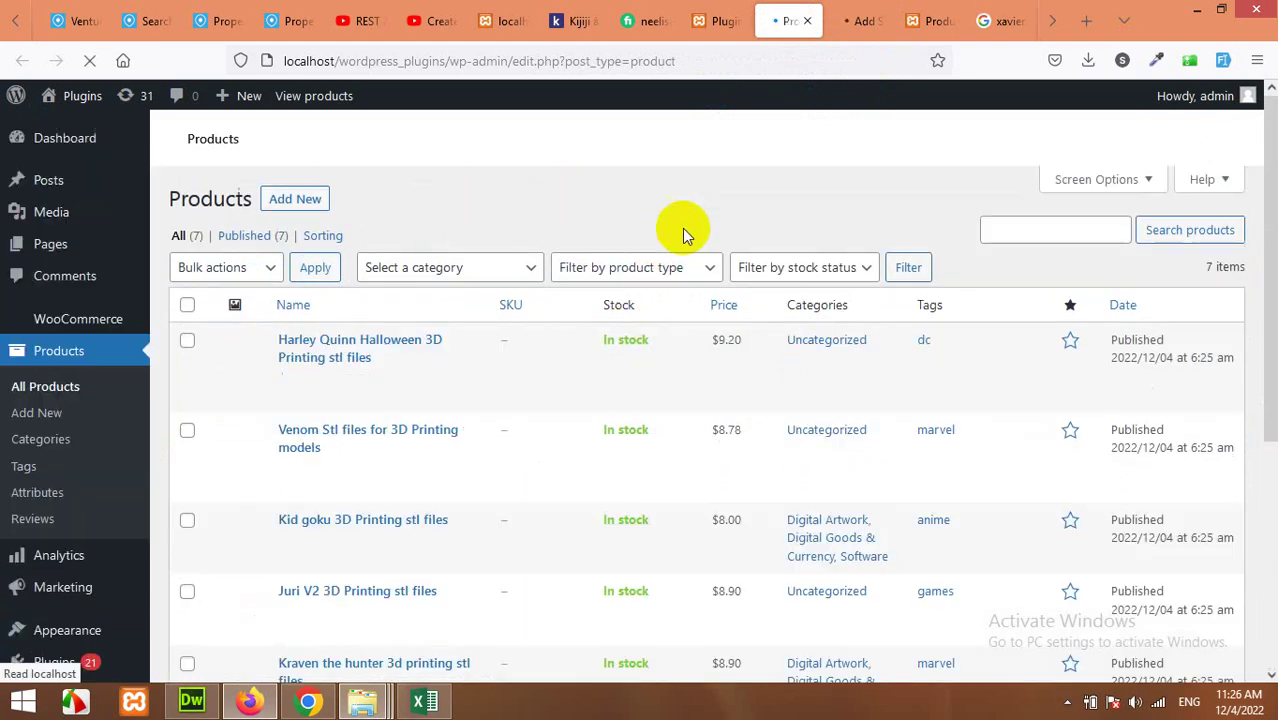
scroll(579, 305, down, 3)
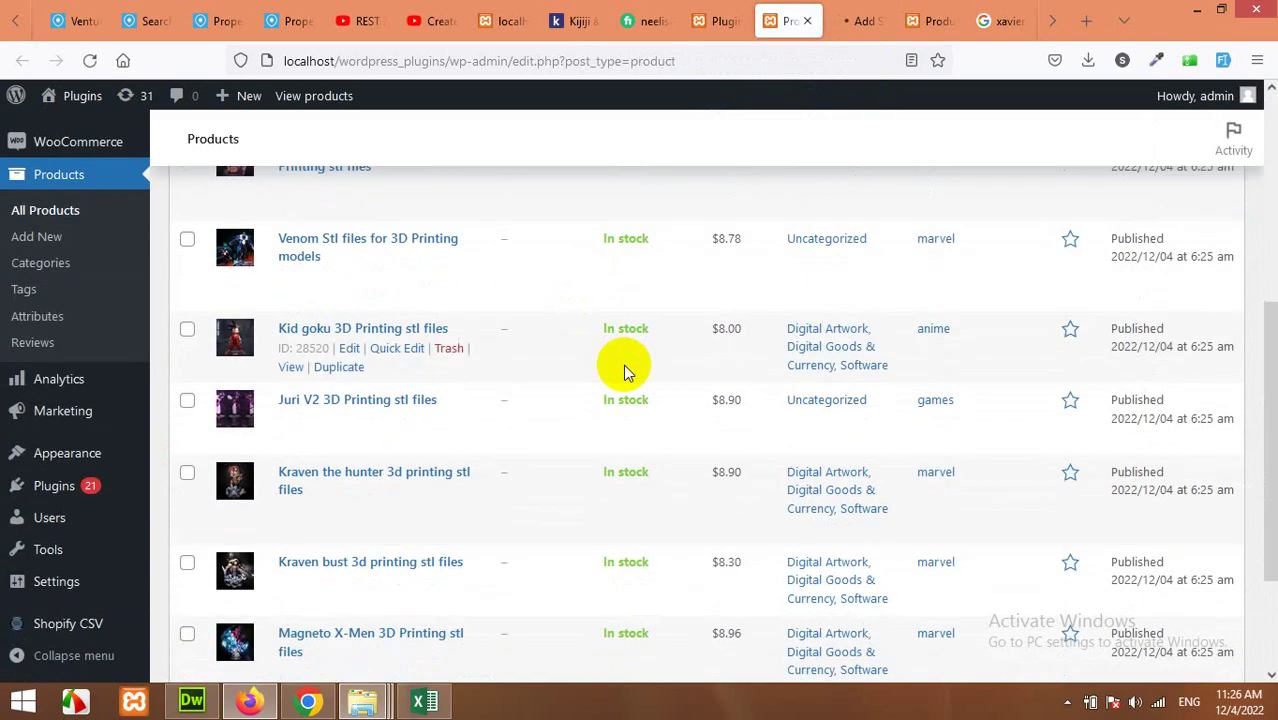
scroll(622, 365, up, 1)
scroll(622, 368, down, 1)
scroll(619, 365, up, 2)
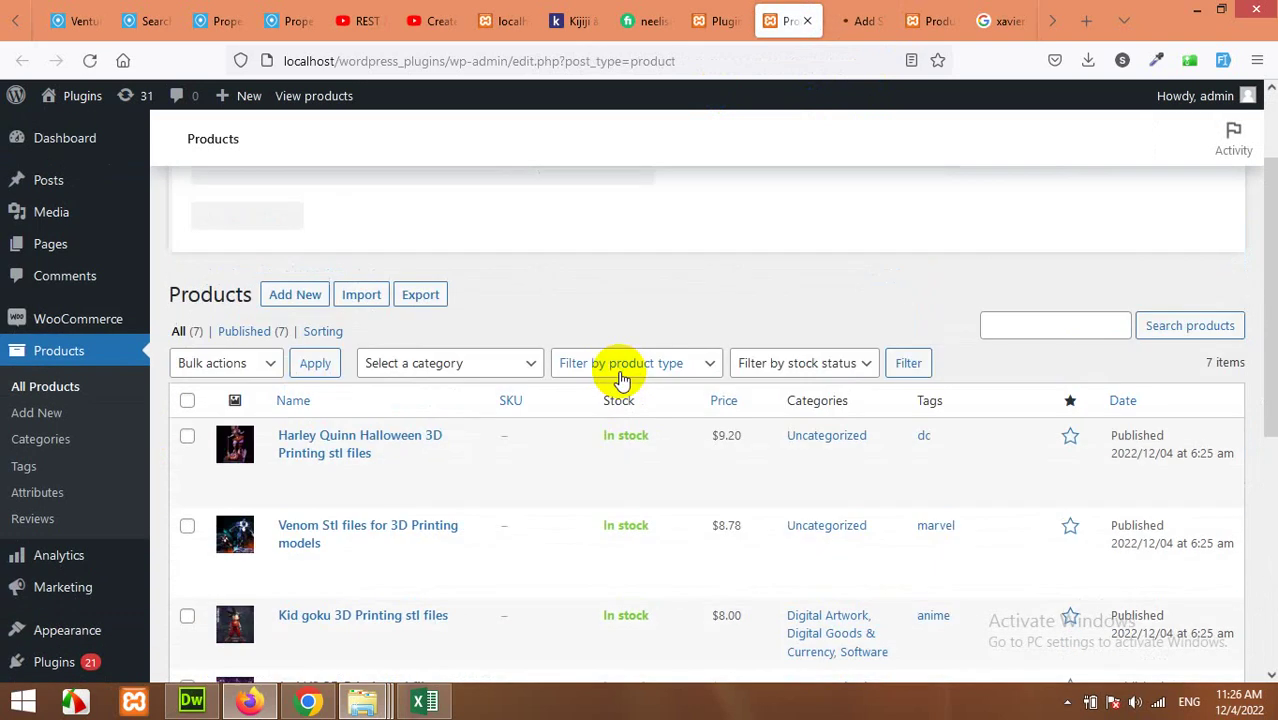
scroll(755, 280, down, 4)
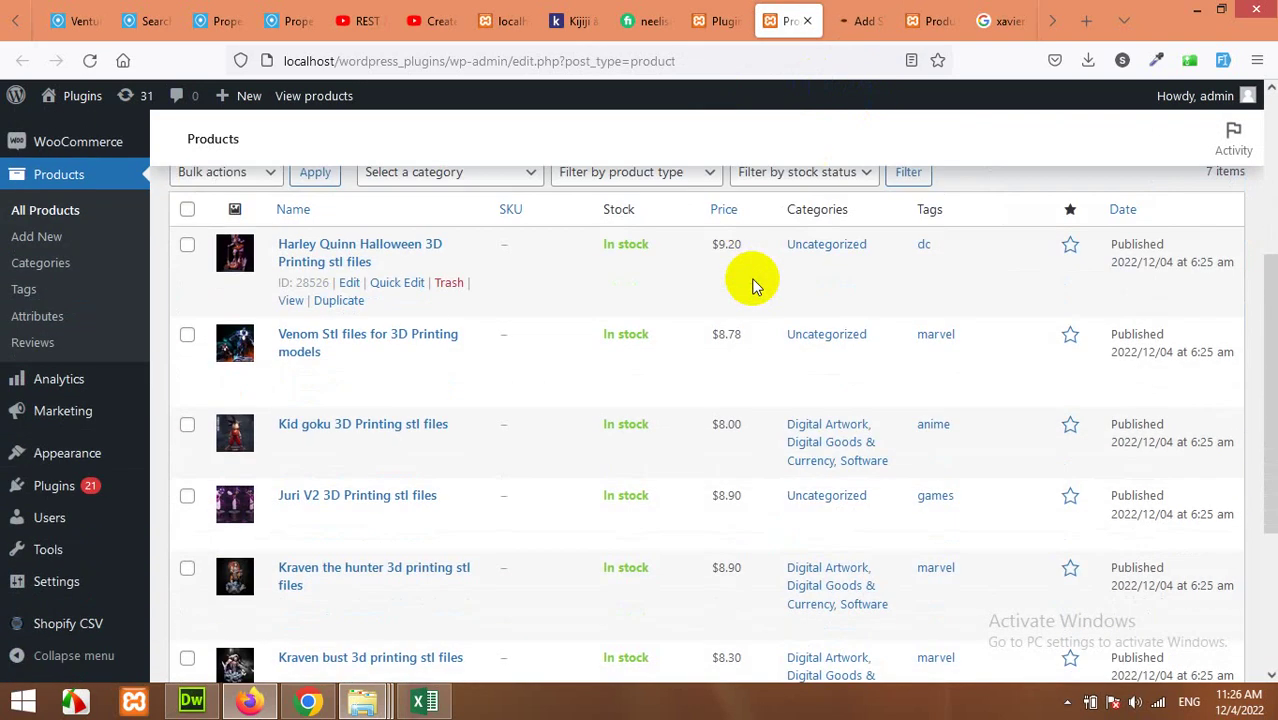
scroll(713, 314, up, 2)
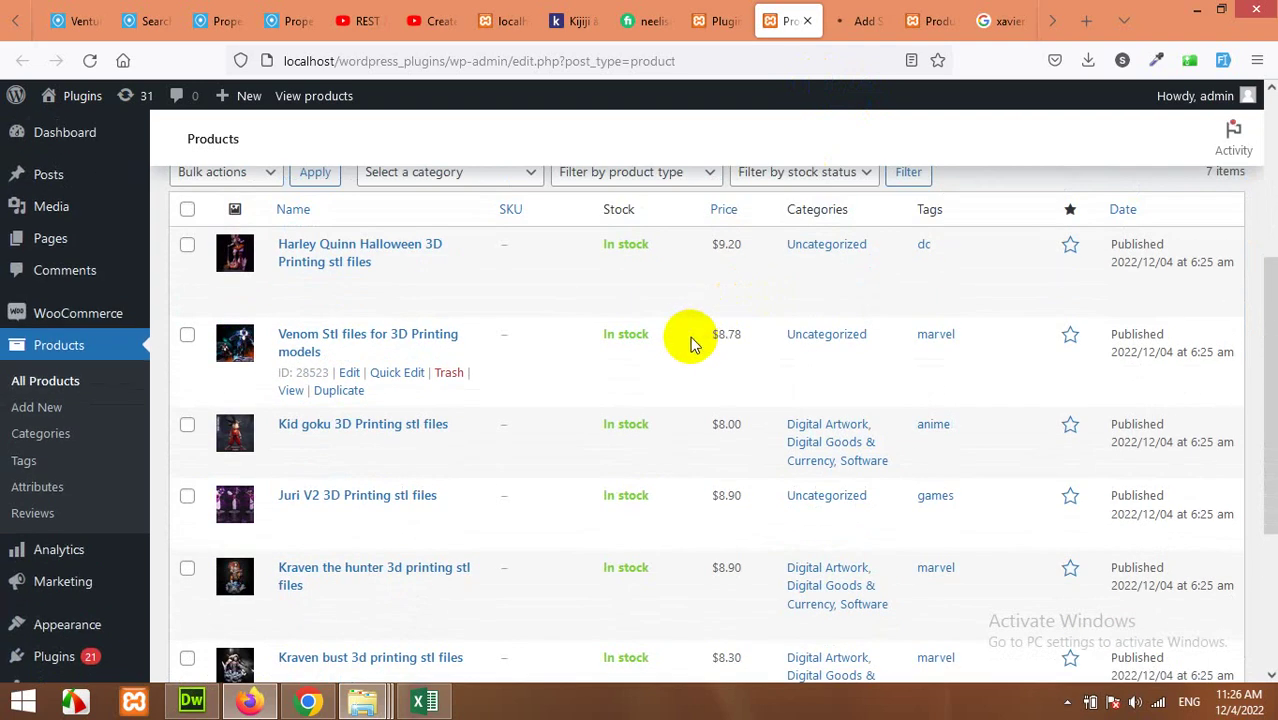
scroll(687, 342, up, 3)
scroll(710, 341, down, 1)
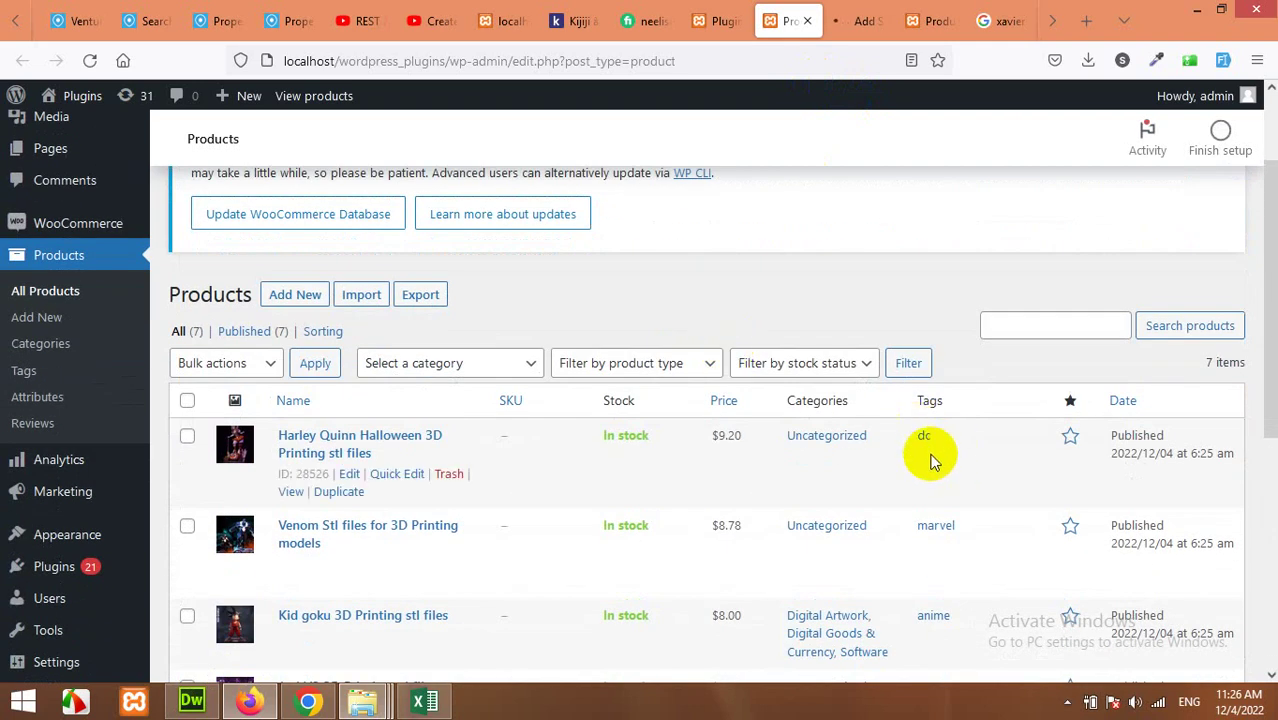
scroll(910, 500, down, 2)
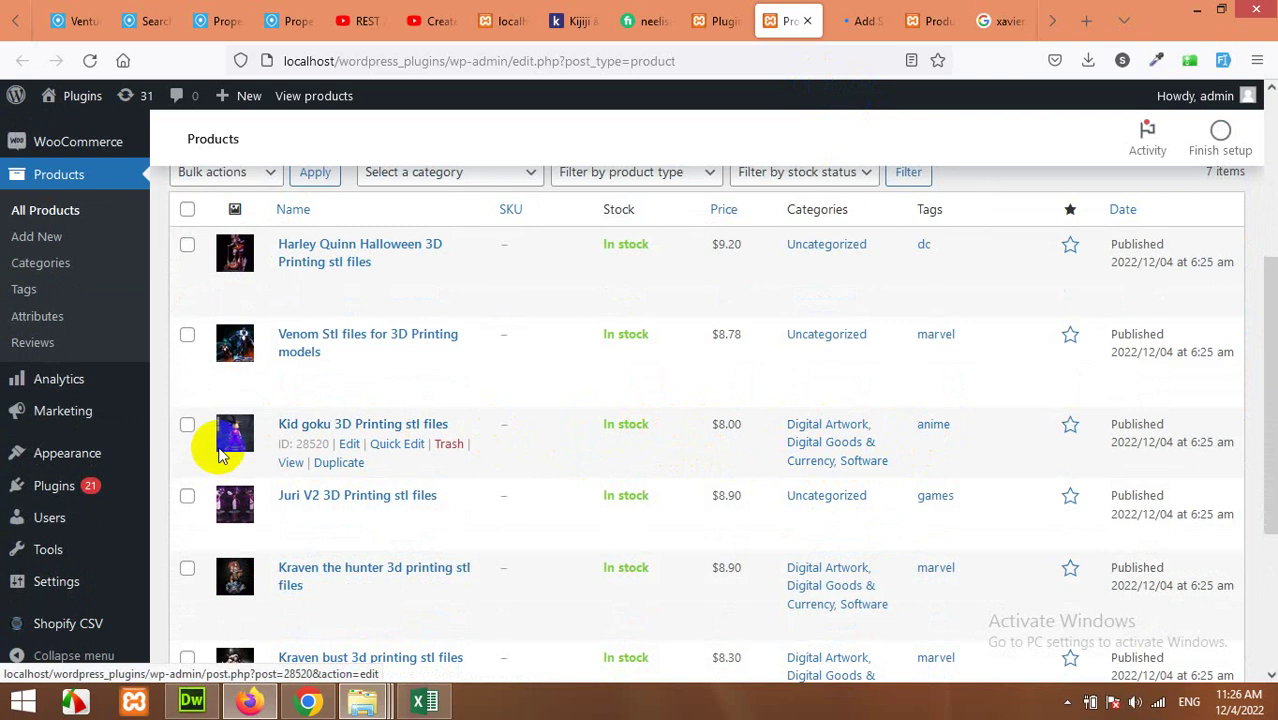
scroll(345, 455, up, 2)
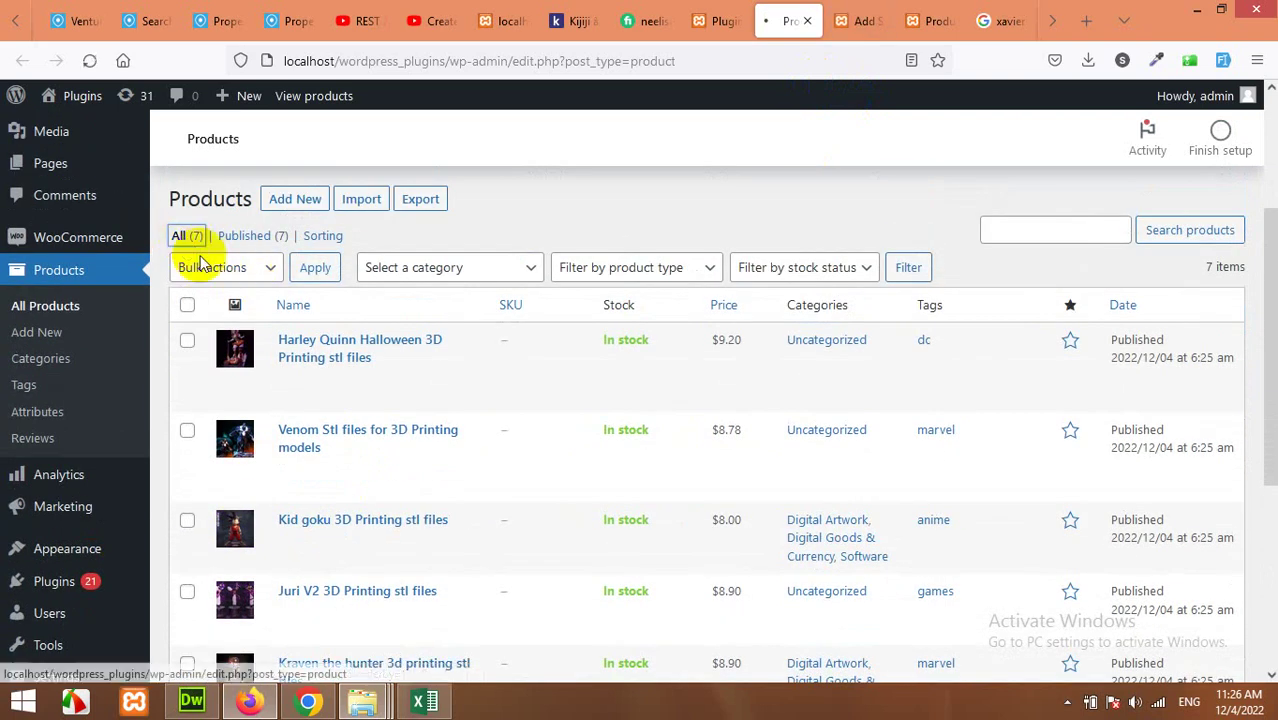
Step: Refresh the All view and confirm eight products, led by Marnie Pokemon at $10.90
click(182, 236)
click(860, 20)
click(788, 20)
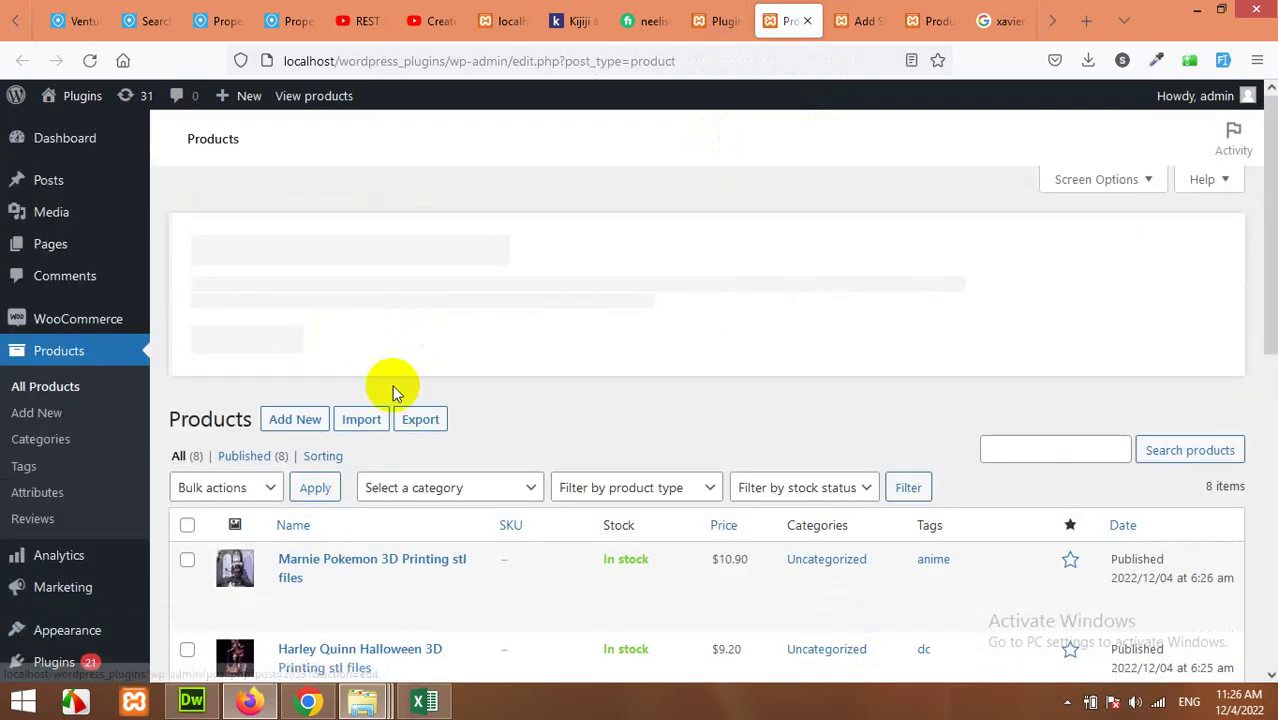
scroll(448, 408, down, 2)
scroll(472, 468, down, 4)
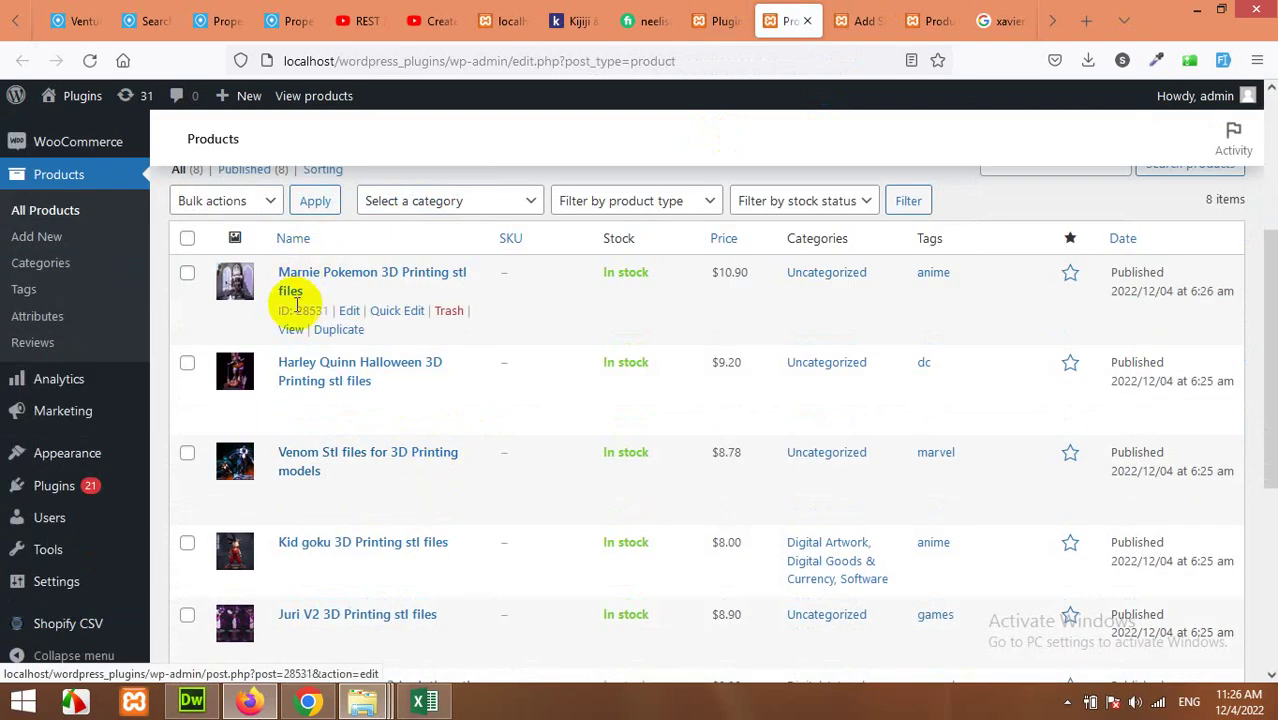
click(424, 701)
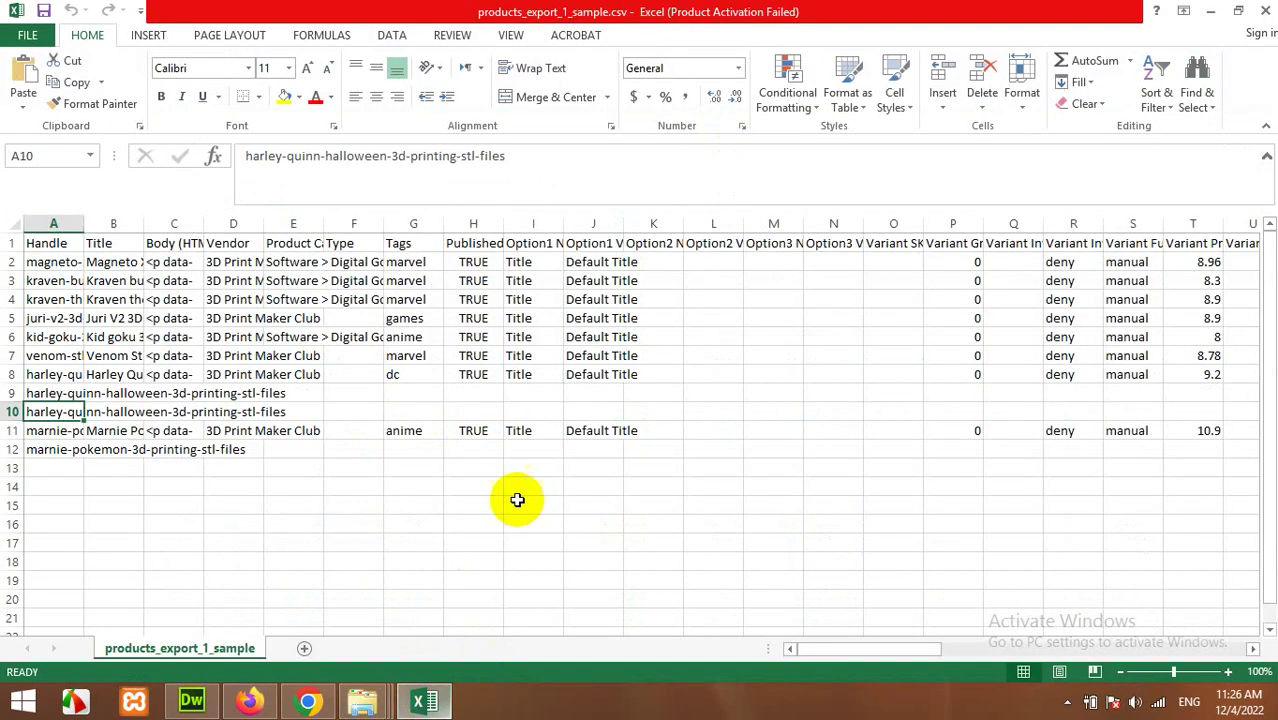
click(40, 374)
click(111, 378)
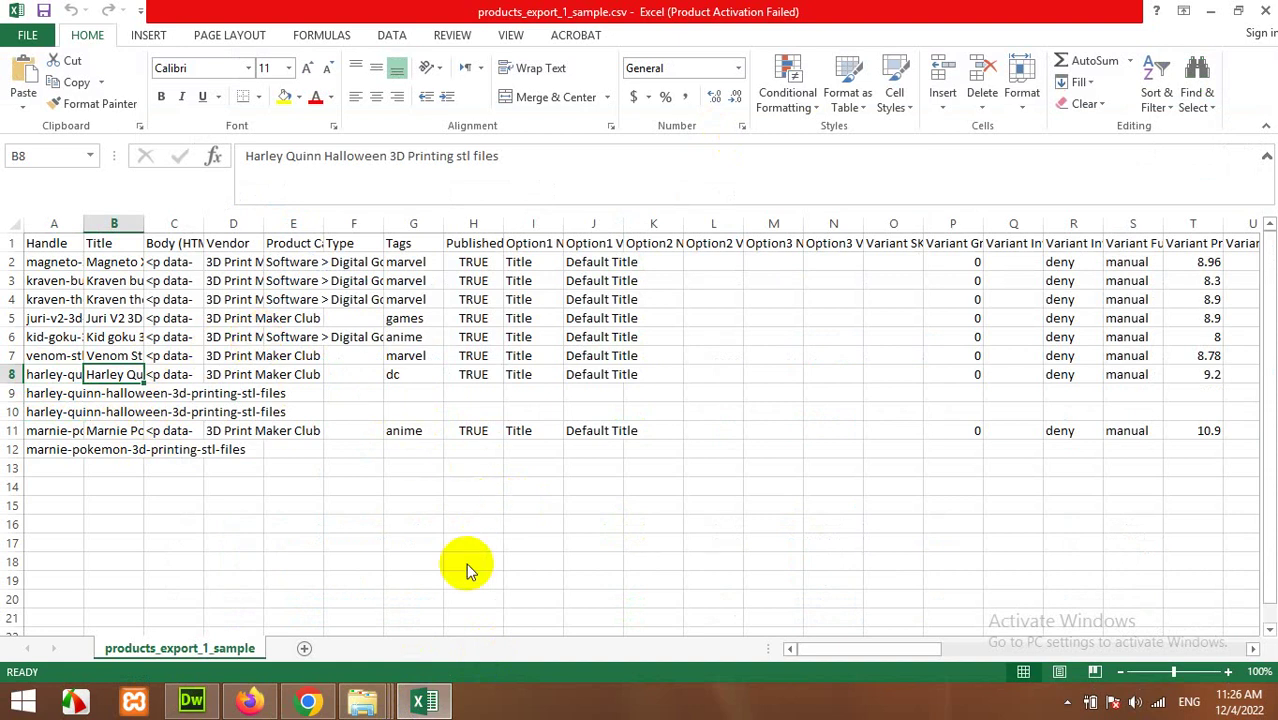
click(300, 704)
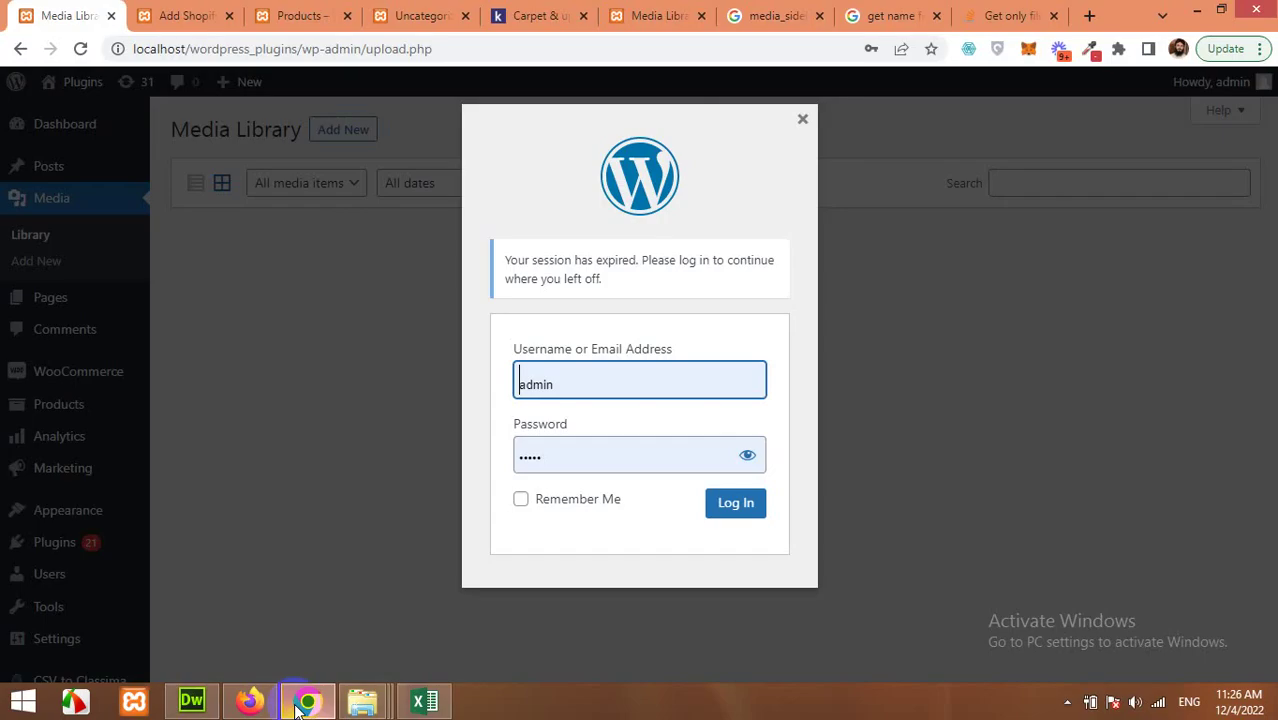
click(252, 702)
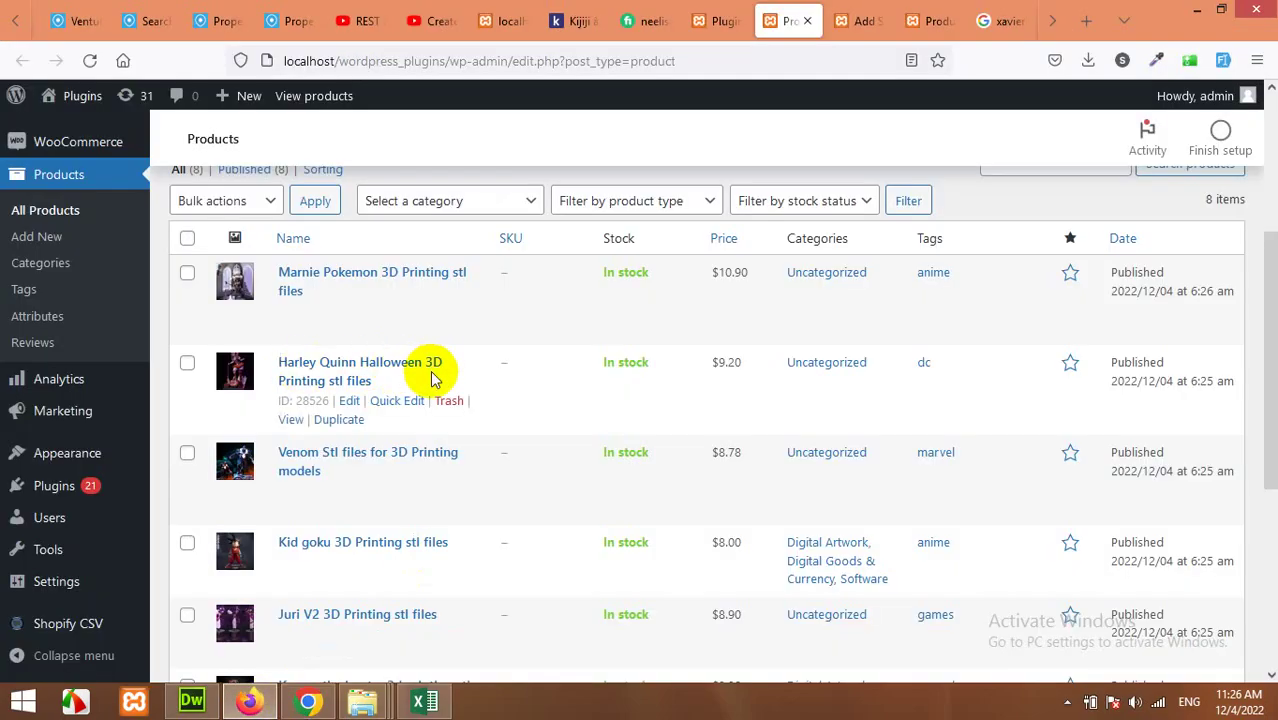
right_click(296, 423)
click(316, 435)
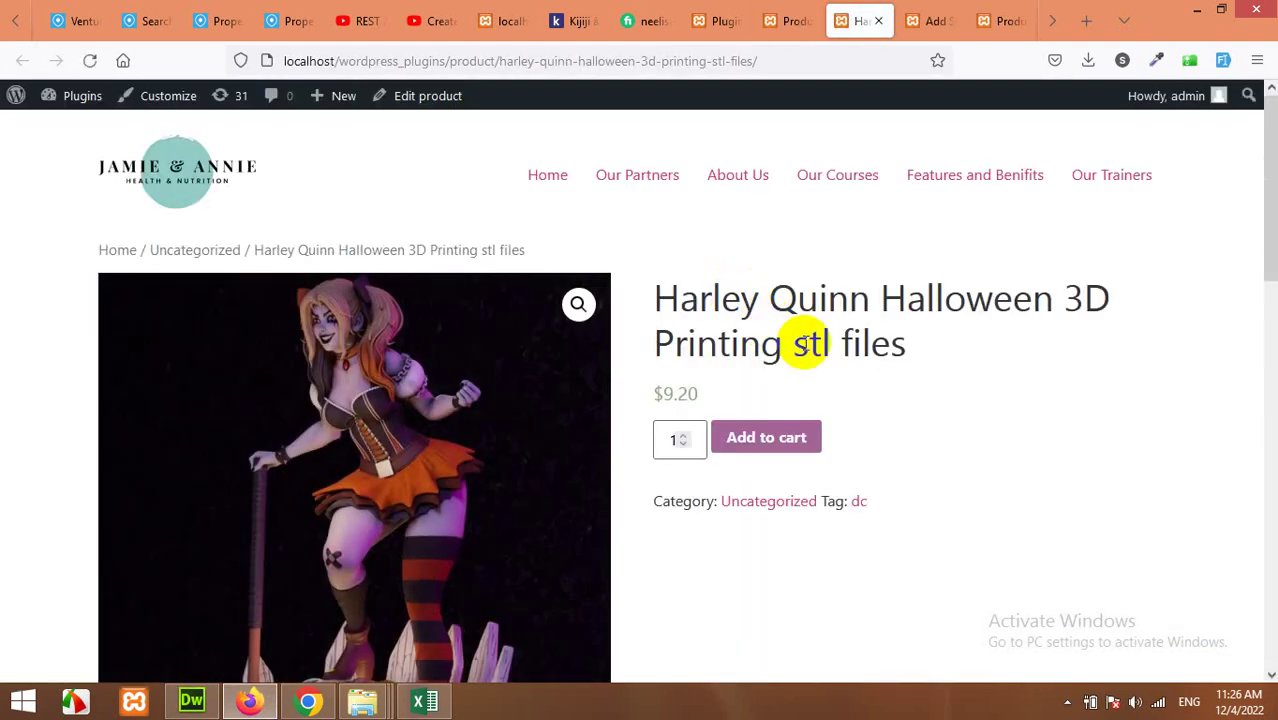
Step: View the Harley Quinn product's second and third gallery images, then bring Excel forward
scroll(810, 343, down, 4)
click(345, 438)
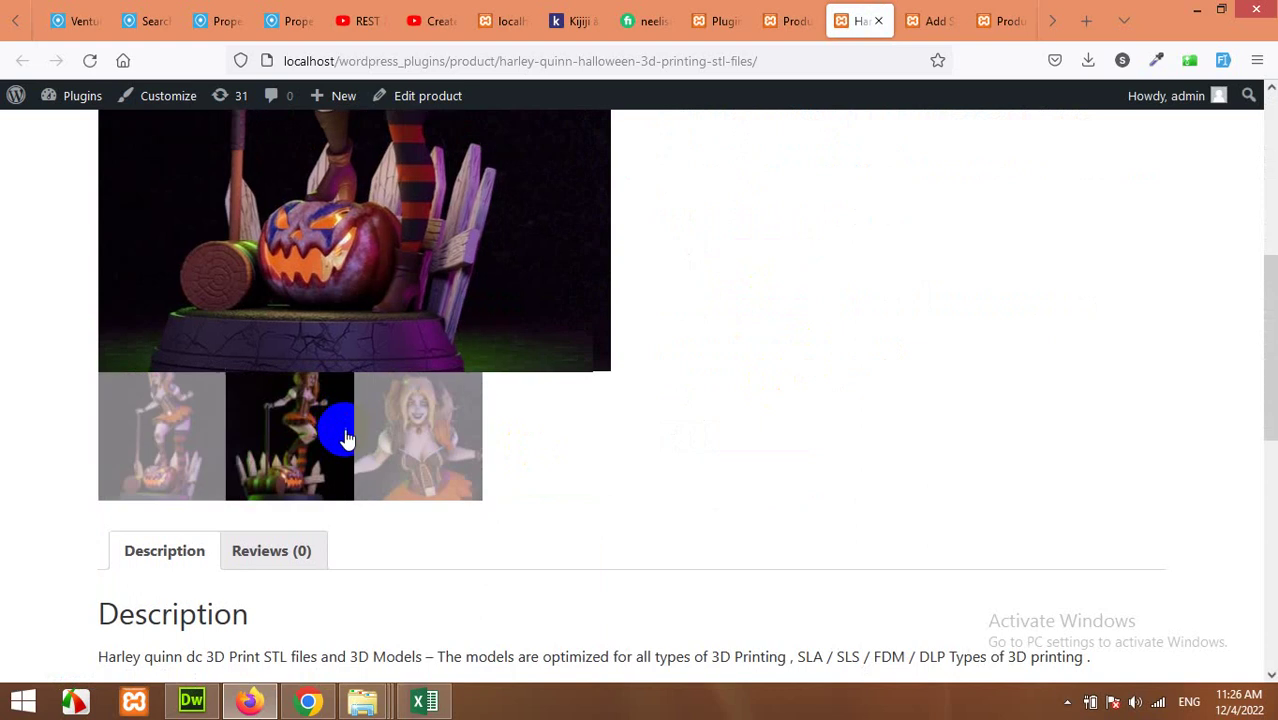
click(414, 448)
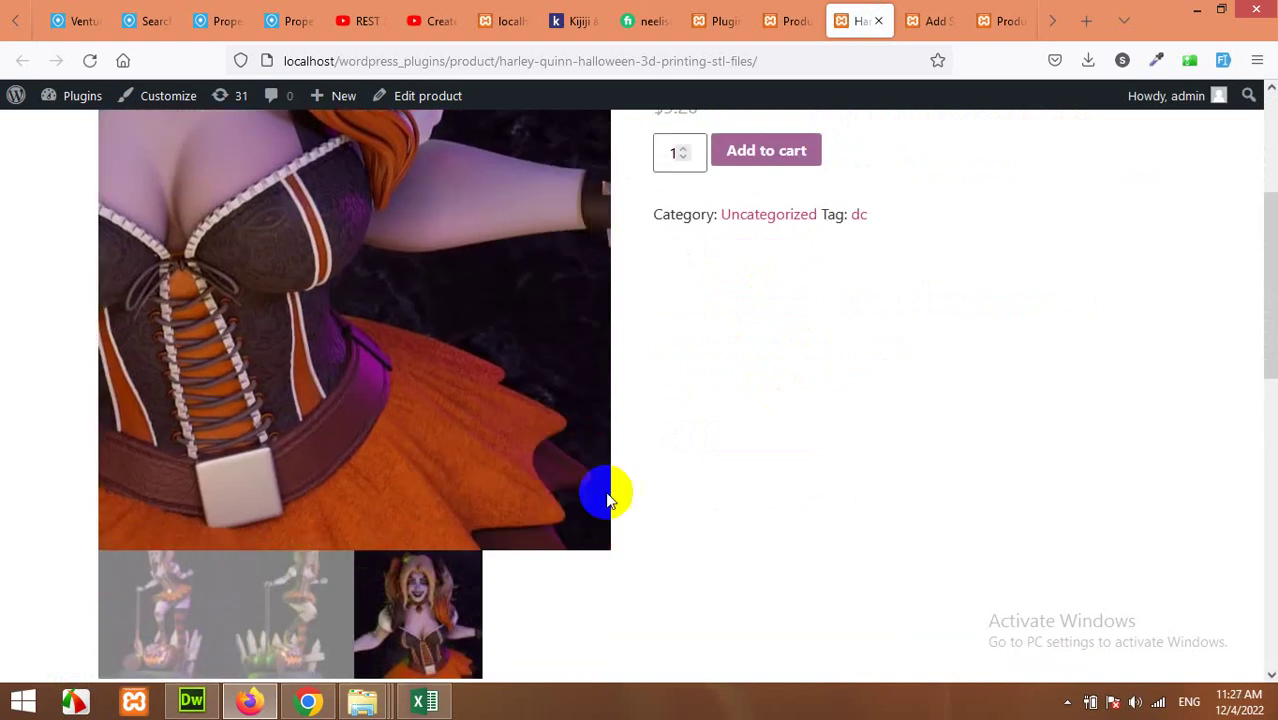
scroll(670, 494, up, 3)
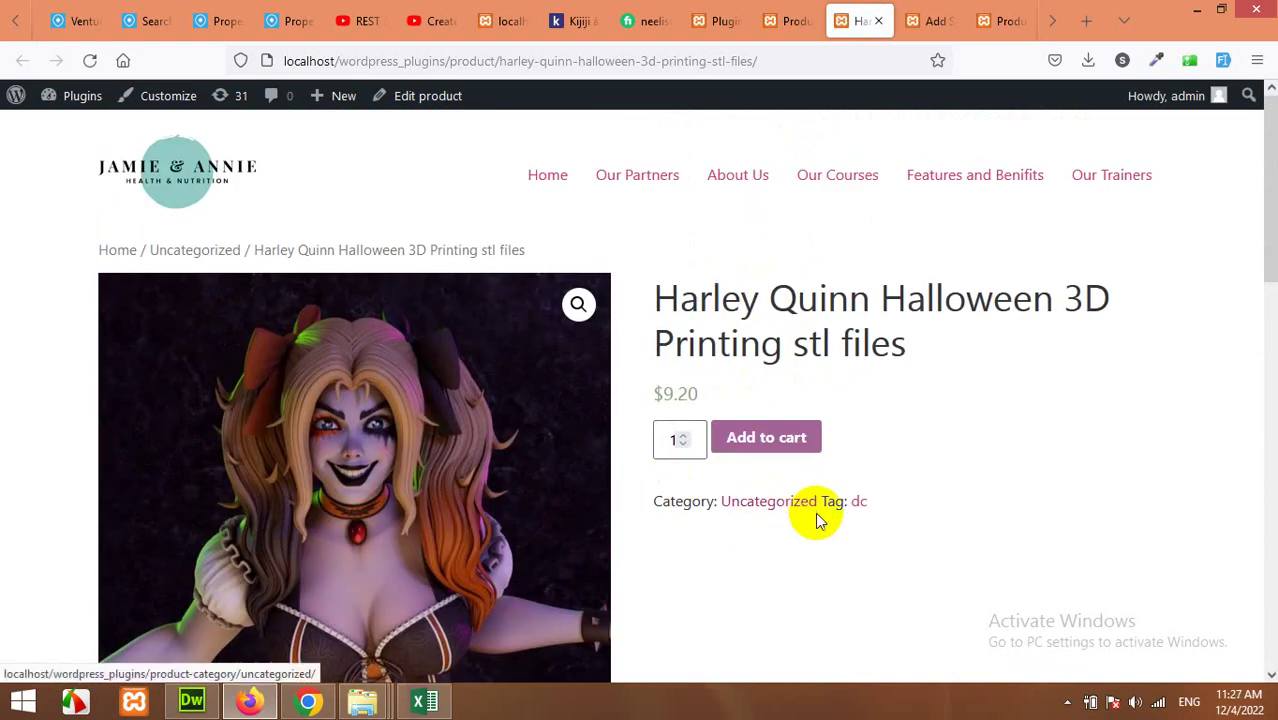
click(424, 701)
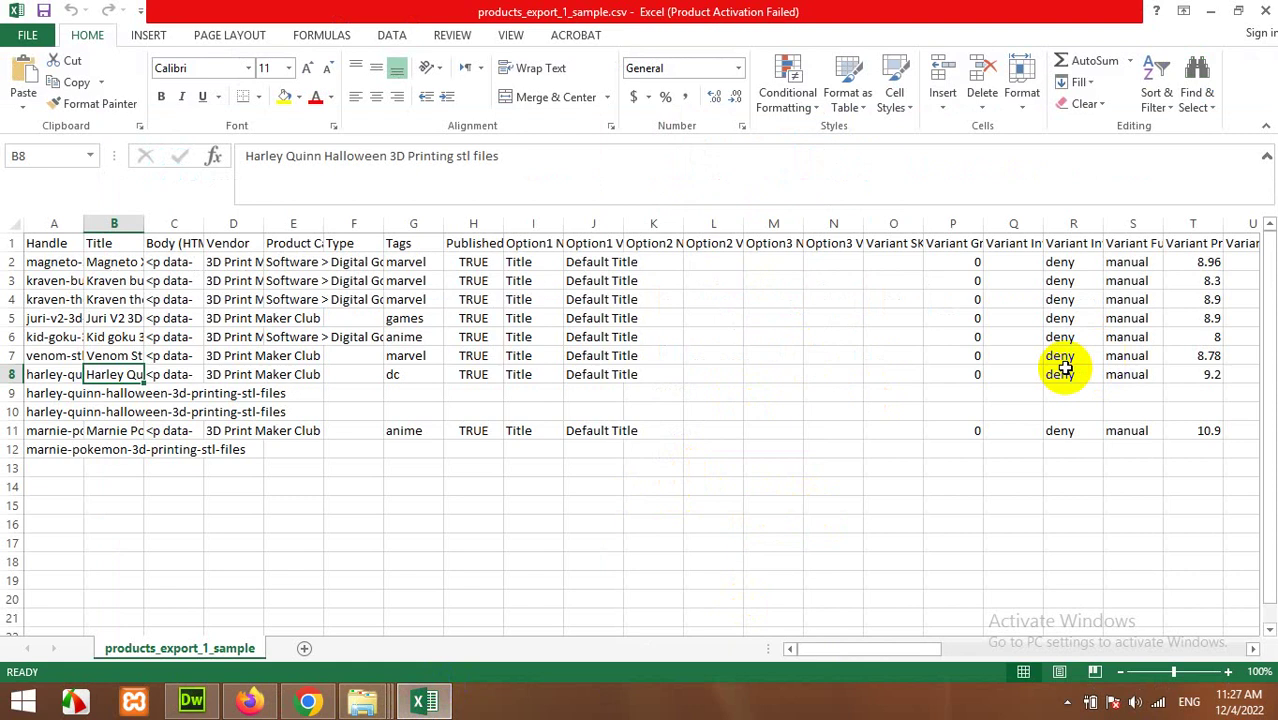
Step: Inspect rows 8–9 in Excel, confirming Harley Quinn is tagged dc, then return to its product page
click(381, 396)
click(415, 389)
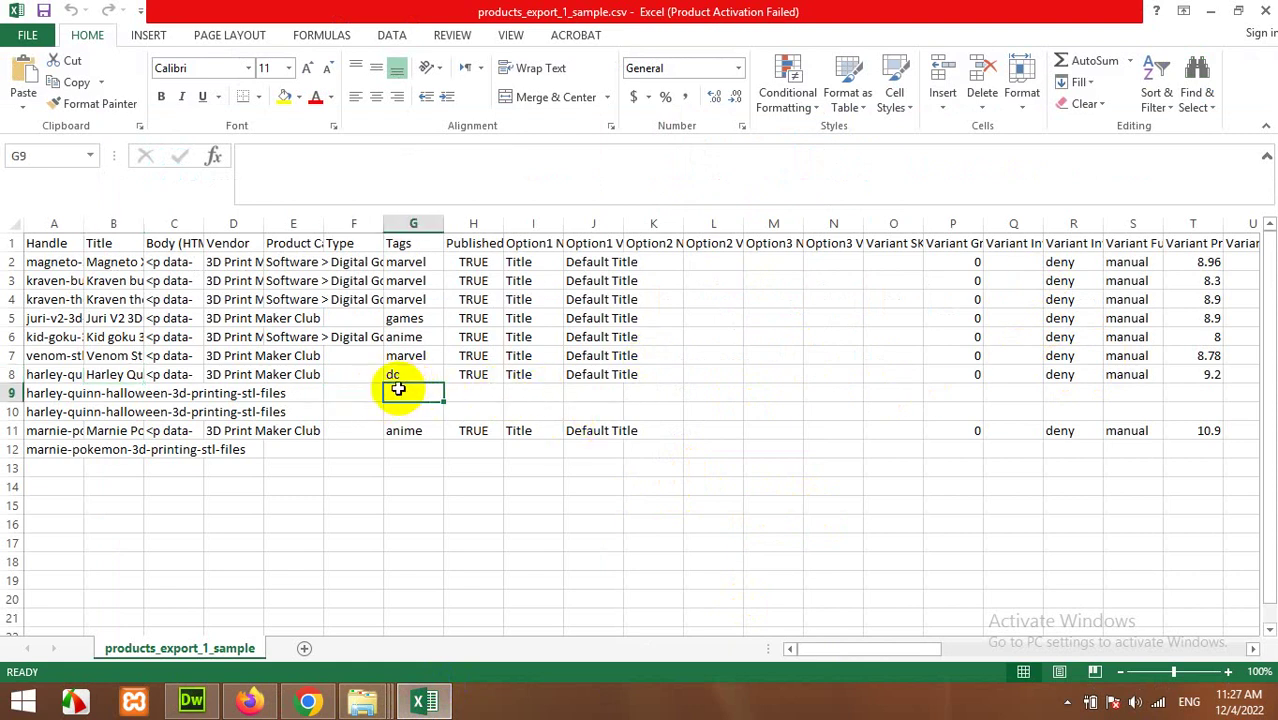
click(351, 374)
click(408, 373)
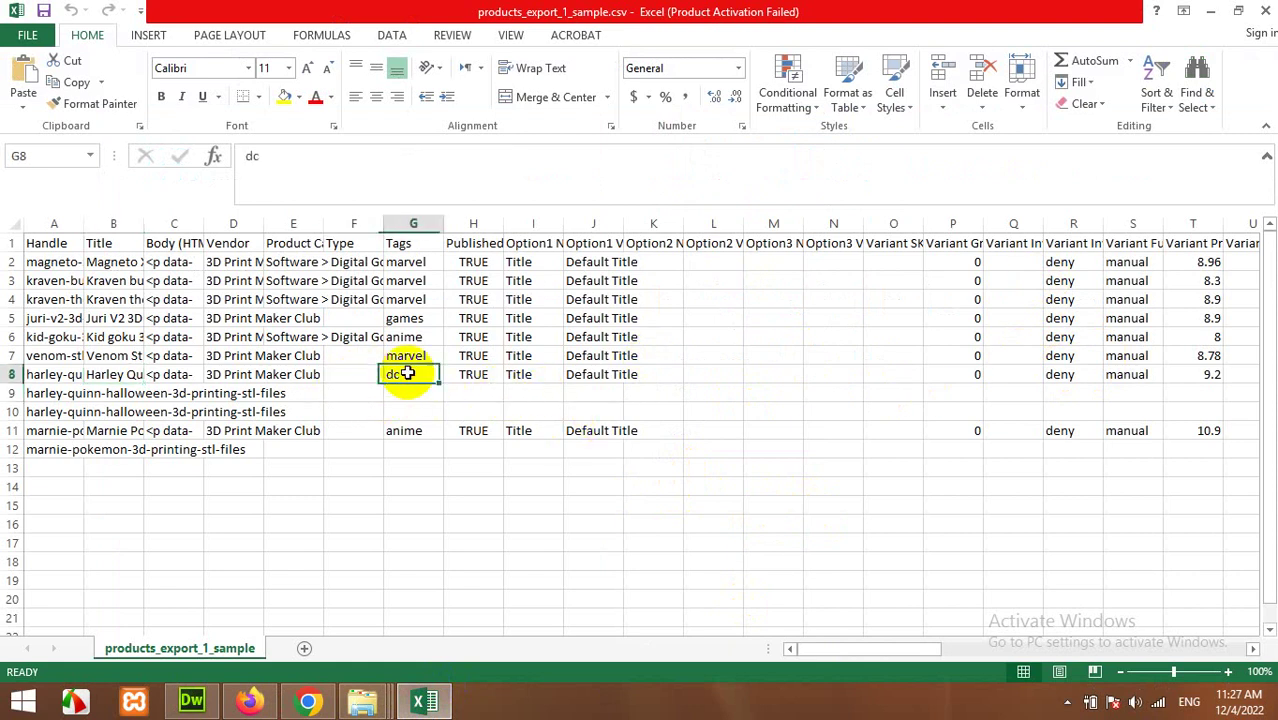
click(372, 381)
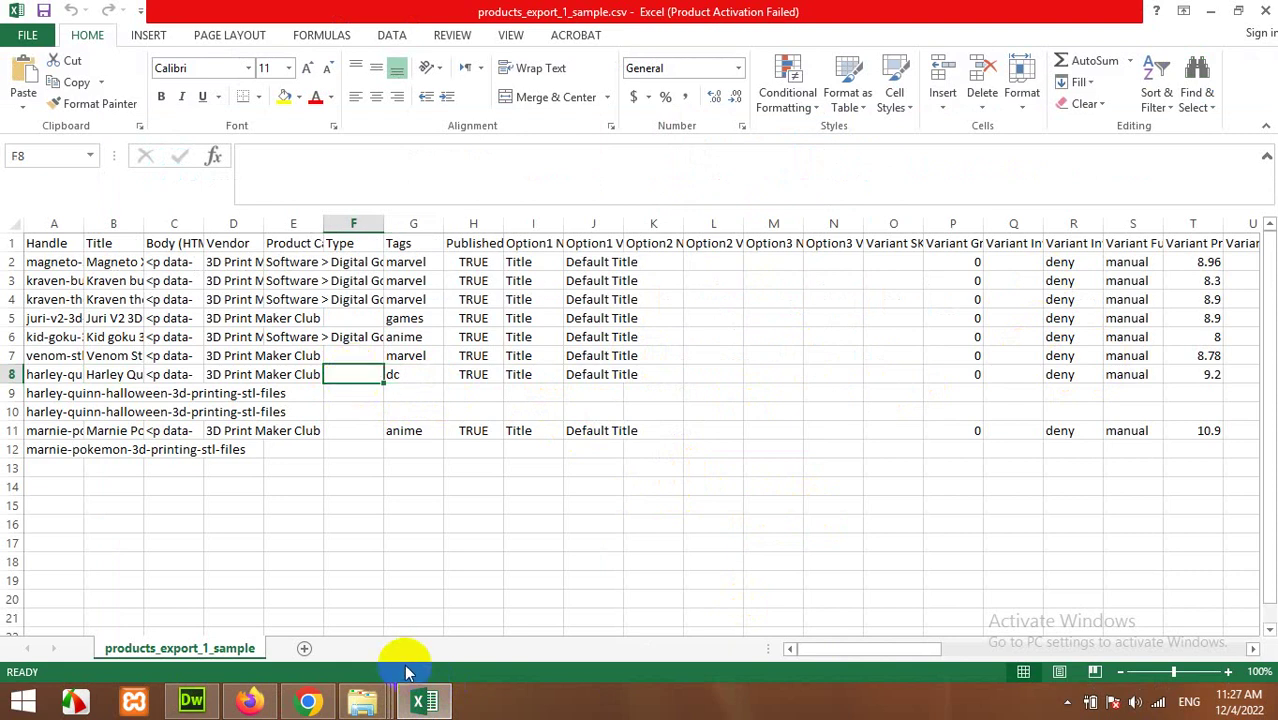
click(249, 701)
scroll(845, 305, down, 2)
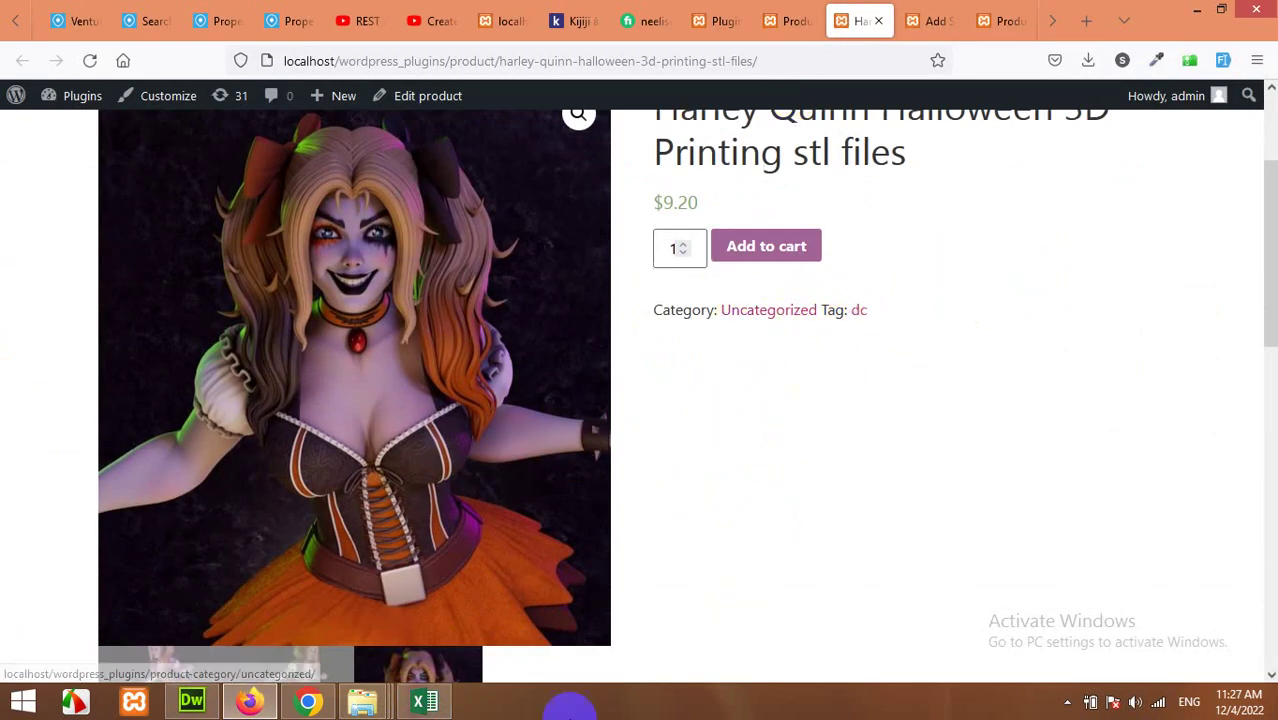
Step: View the Marnie Pokemon storefront page and its second gallery image
click(806, 18)
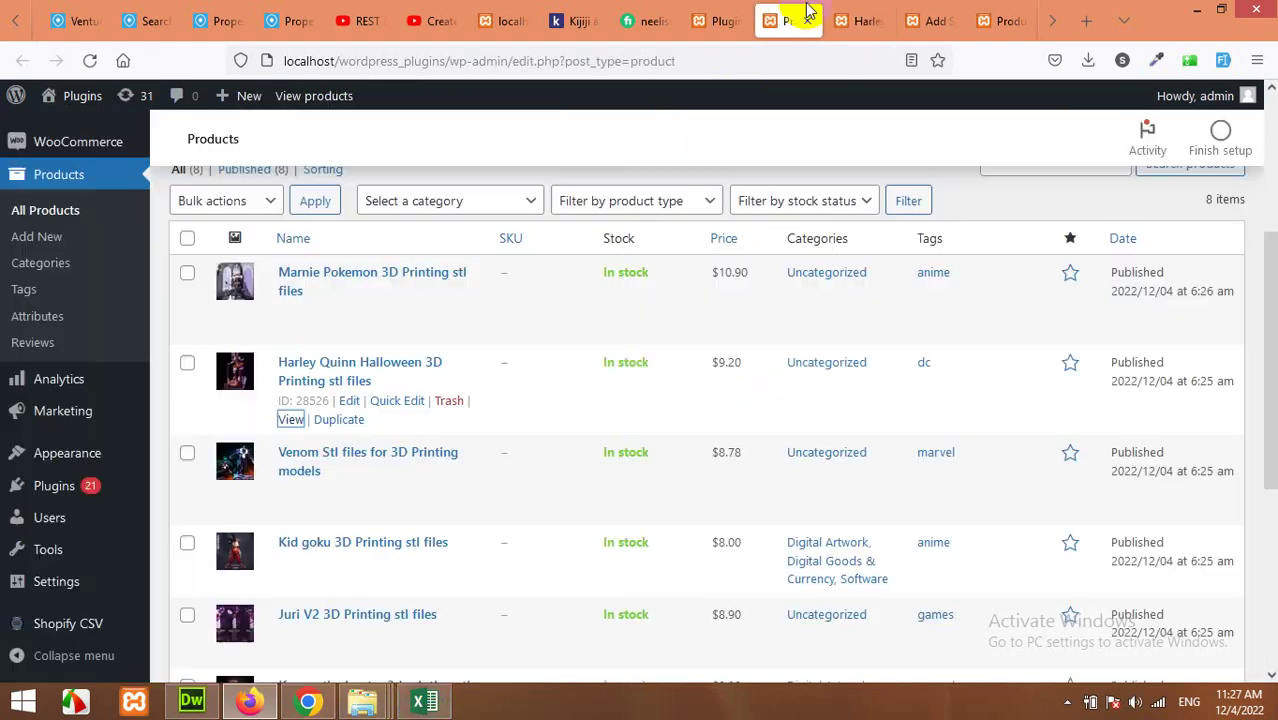
click(289, 330)
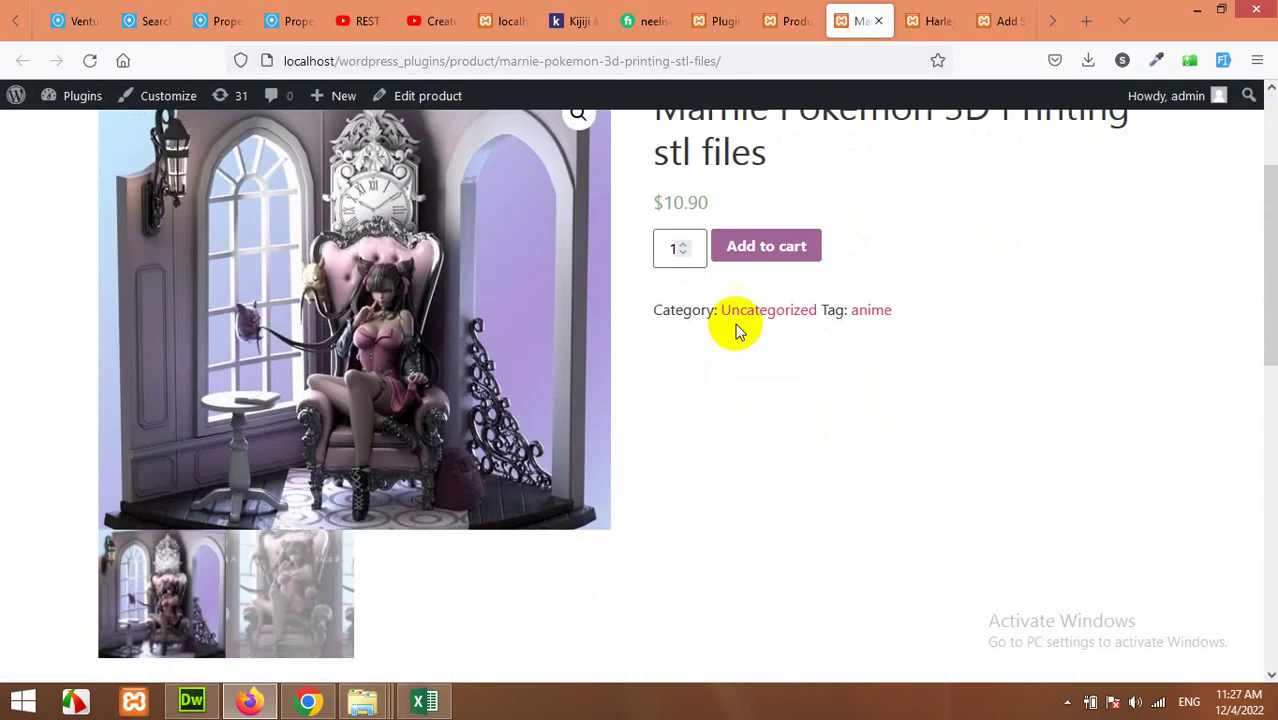
click(305, 592)
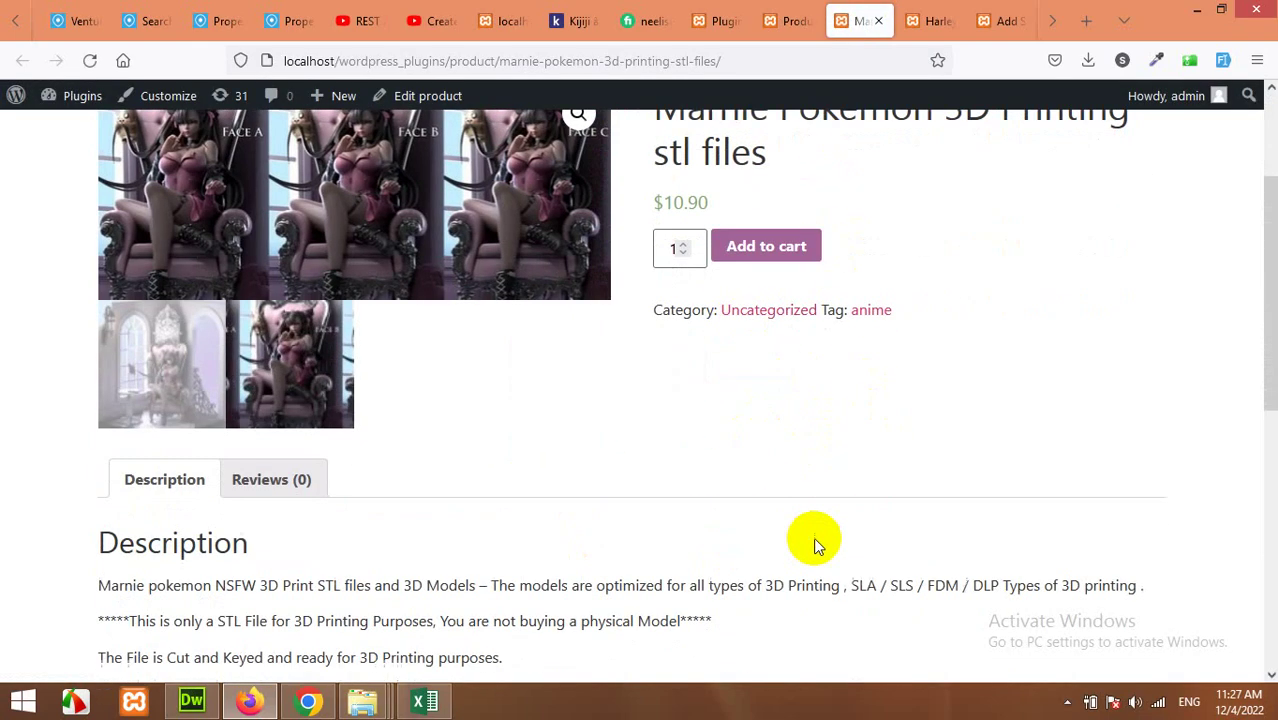
scroll(813, 540, up, 2)
Step: From the admin product list, open the Kid goku product page in a new tab
click(790, 21)
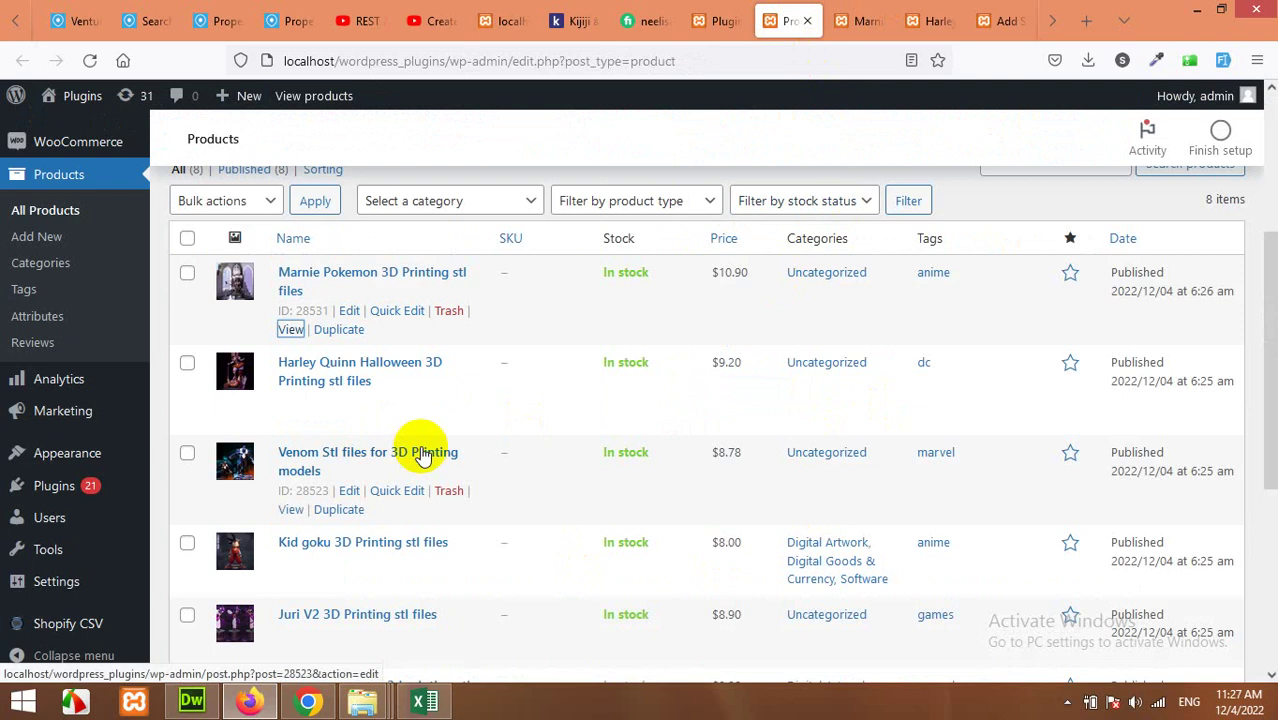
scroll(800, 556, down, 2)
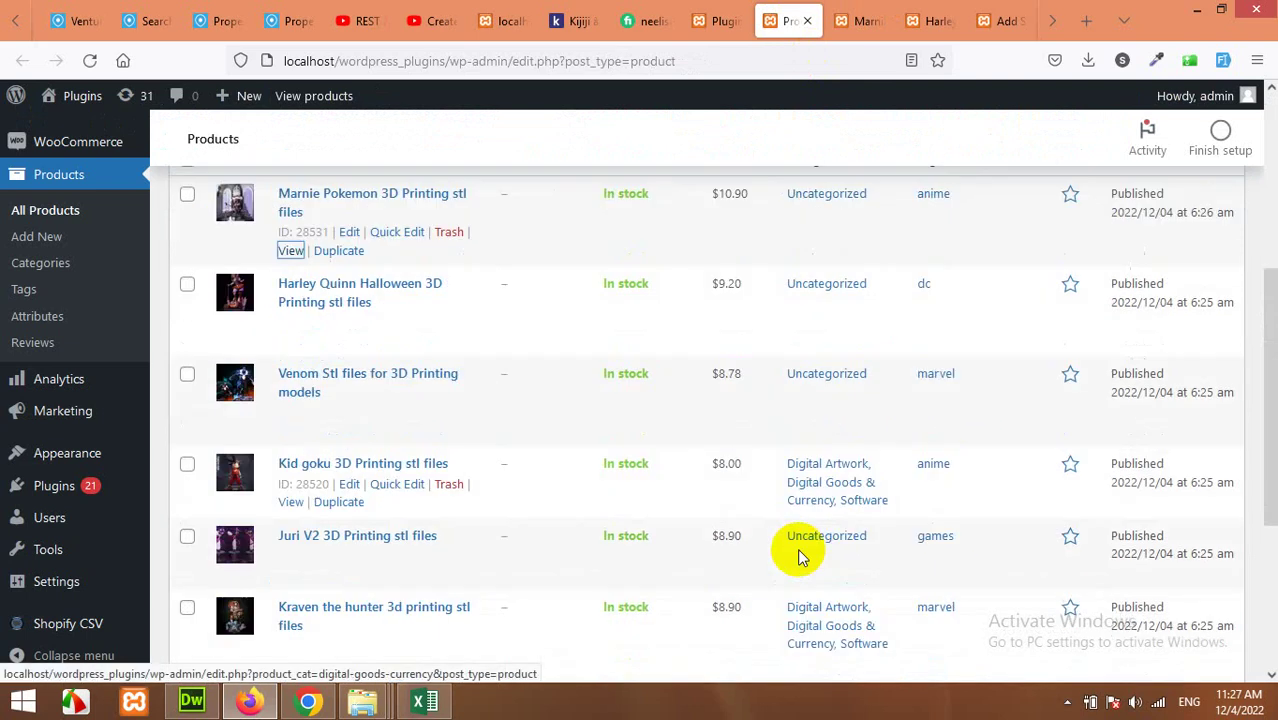
right_click(292, 485)
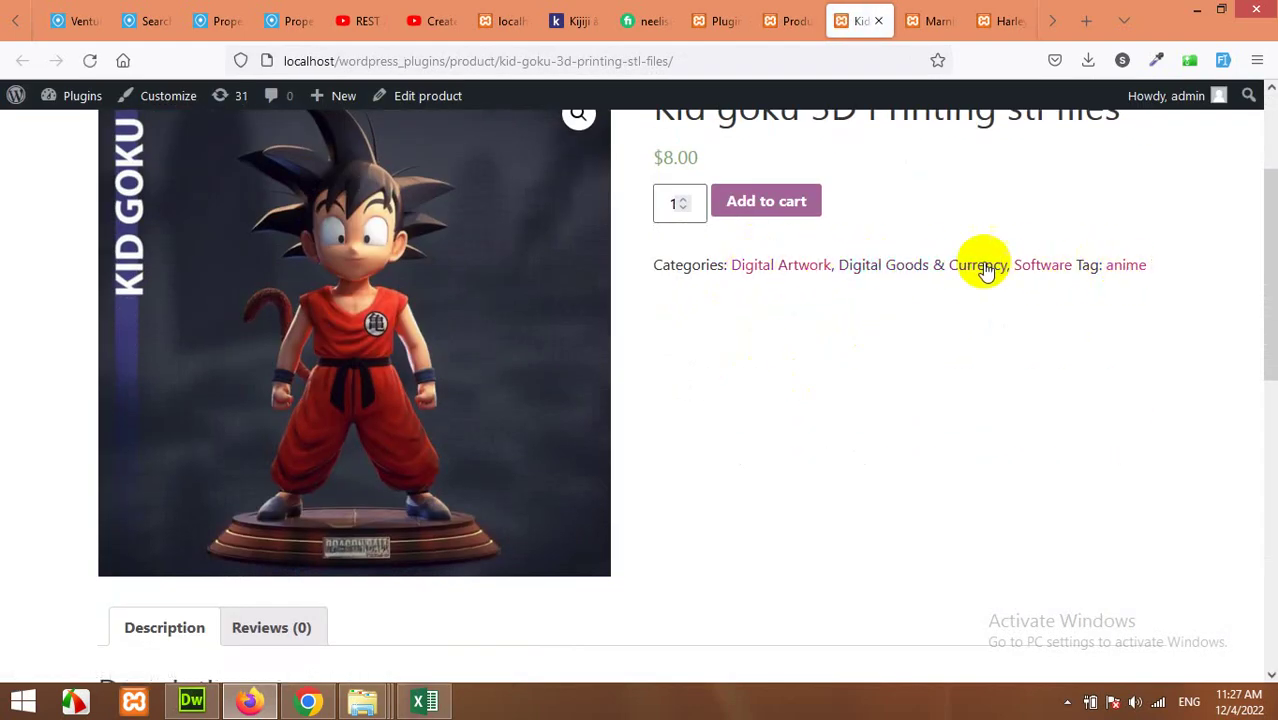
Step: Open the anime tag page listing both anime products
click(1128, 266)
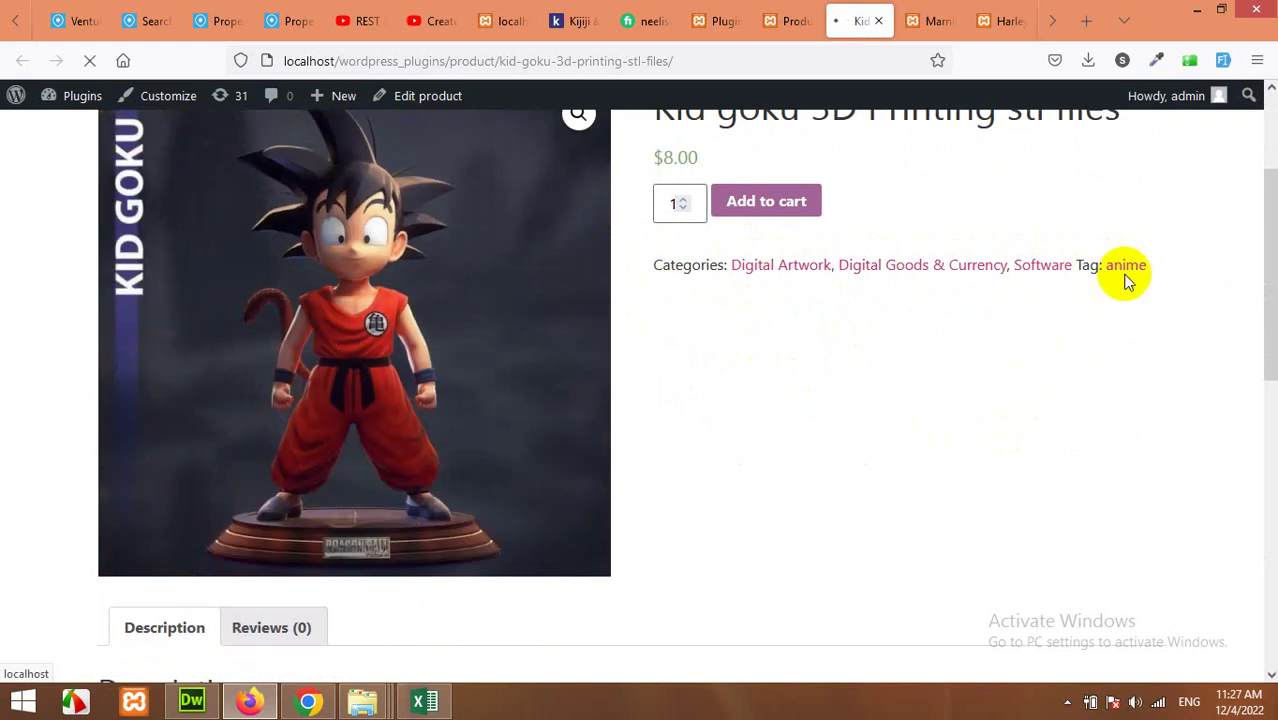
scroll(715, 450, down, 3)
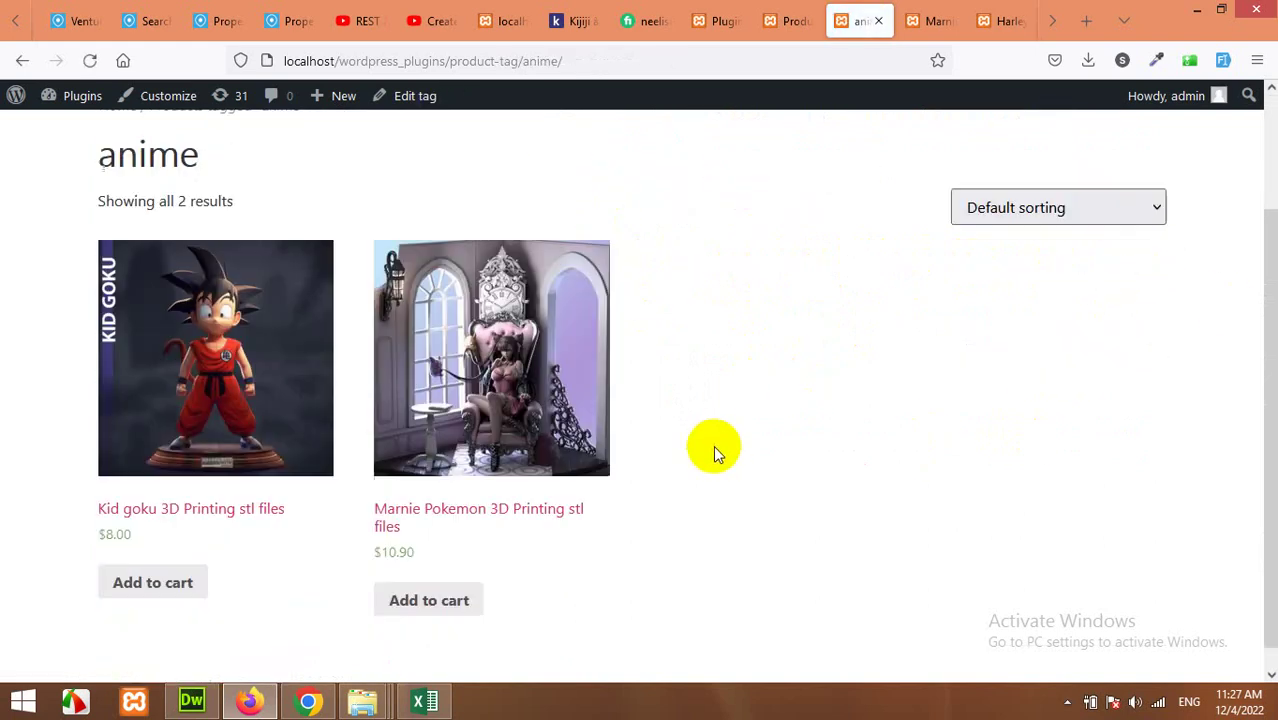
scroll(740, 430, up, 3)
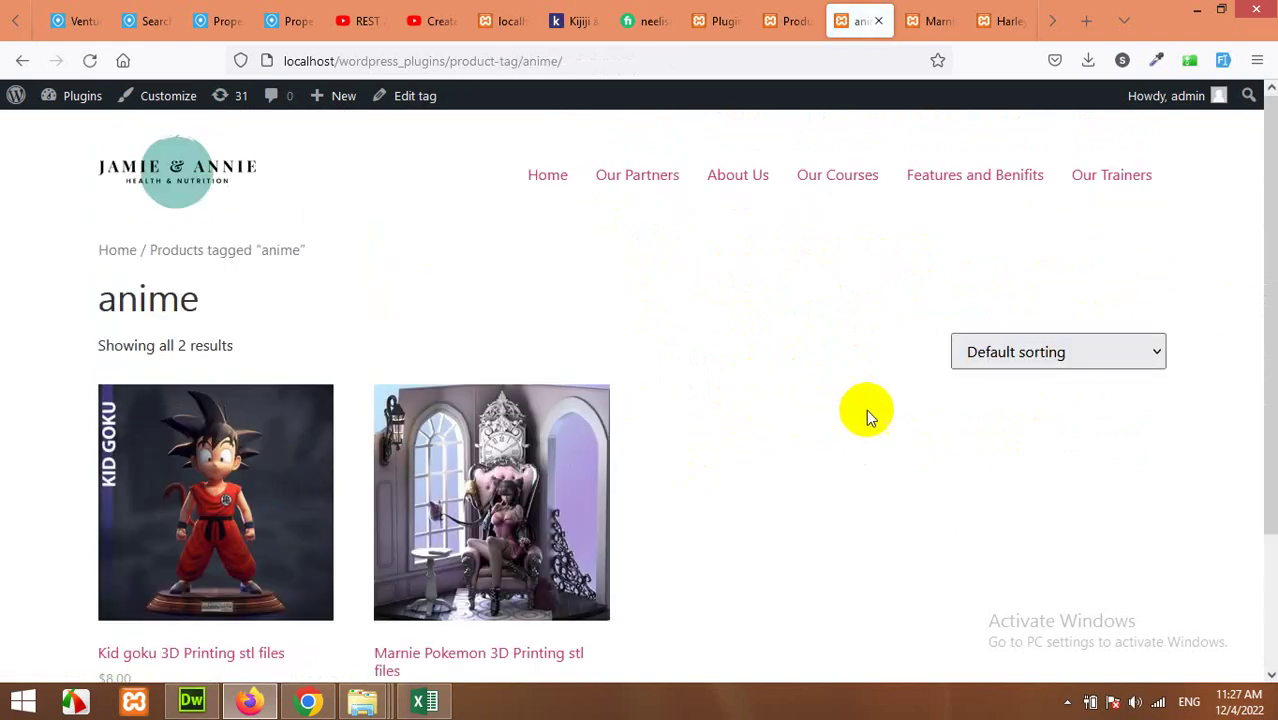
Step: Return to Kid goku and select its product description text
click(22, 60)
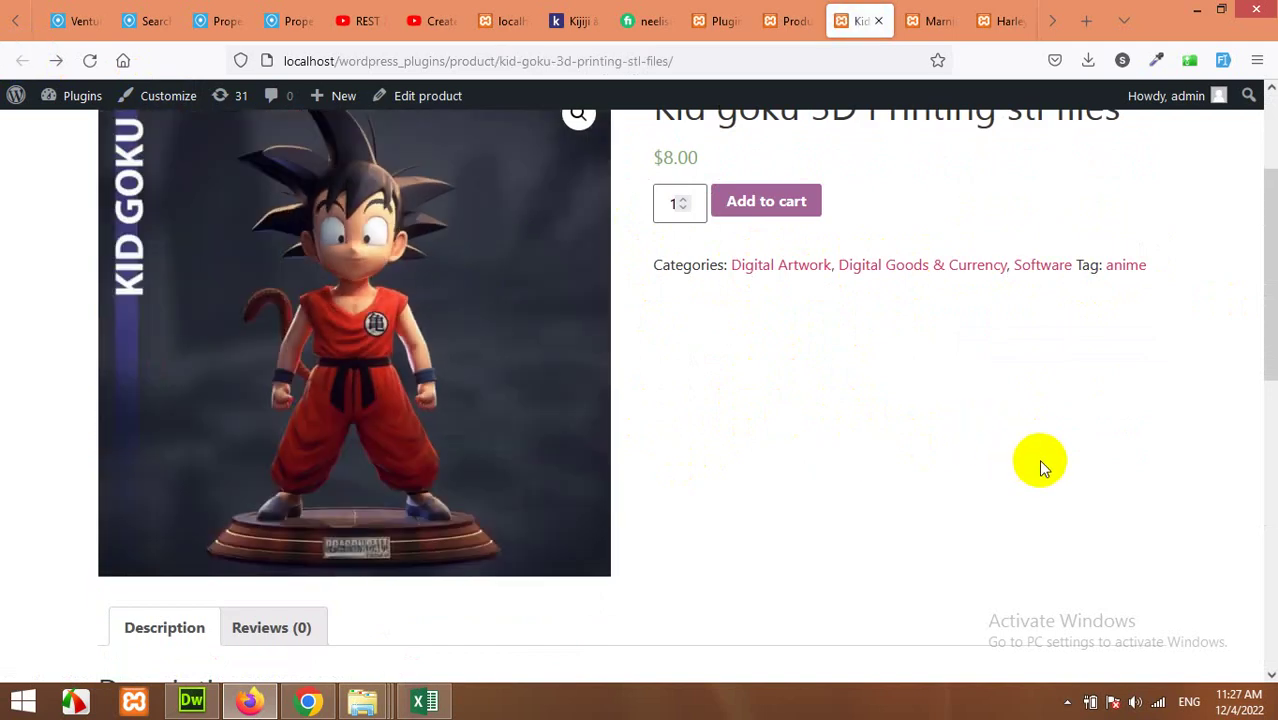
scroll(1022, 476, up, 2)
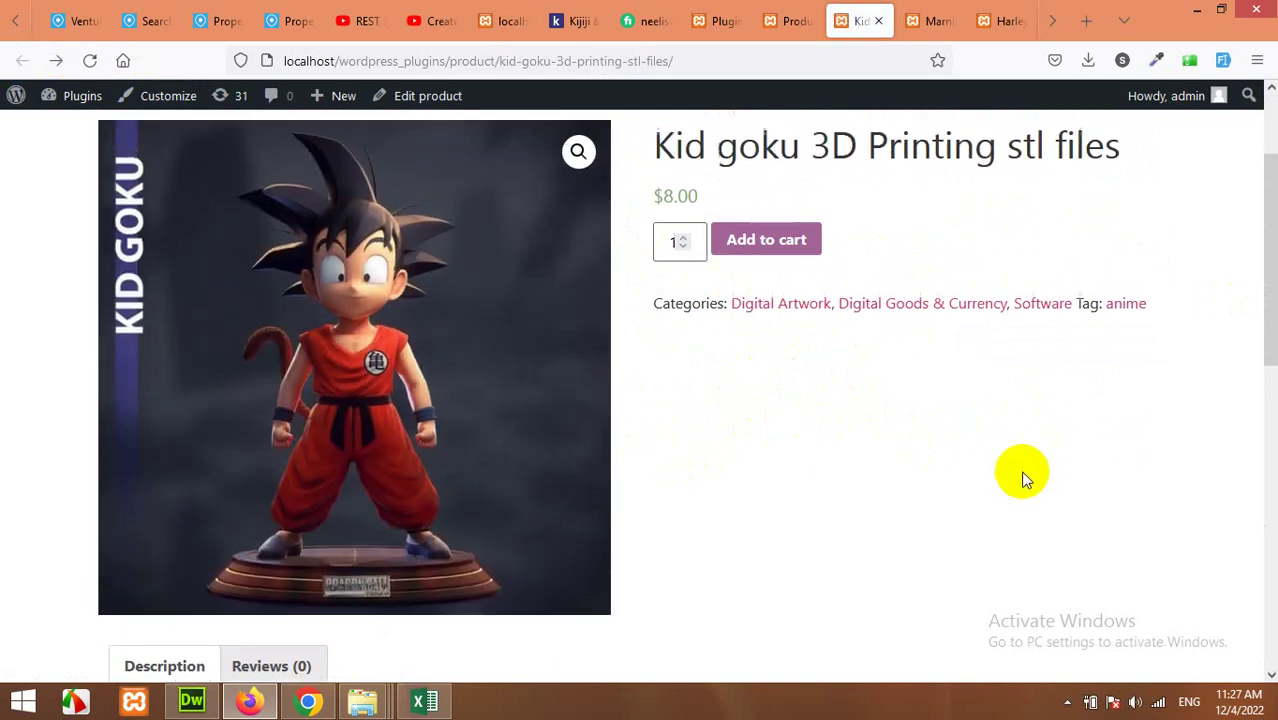
scroll(976, 465, down, 1)
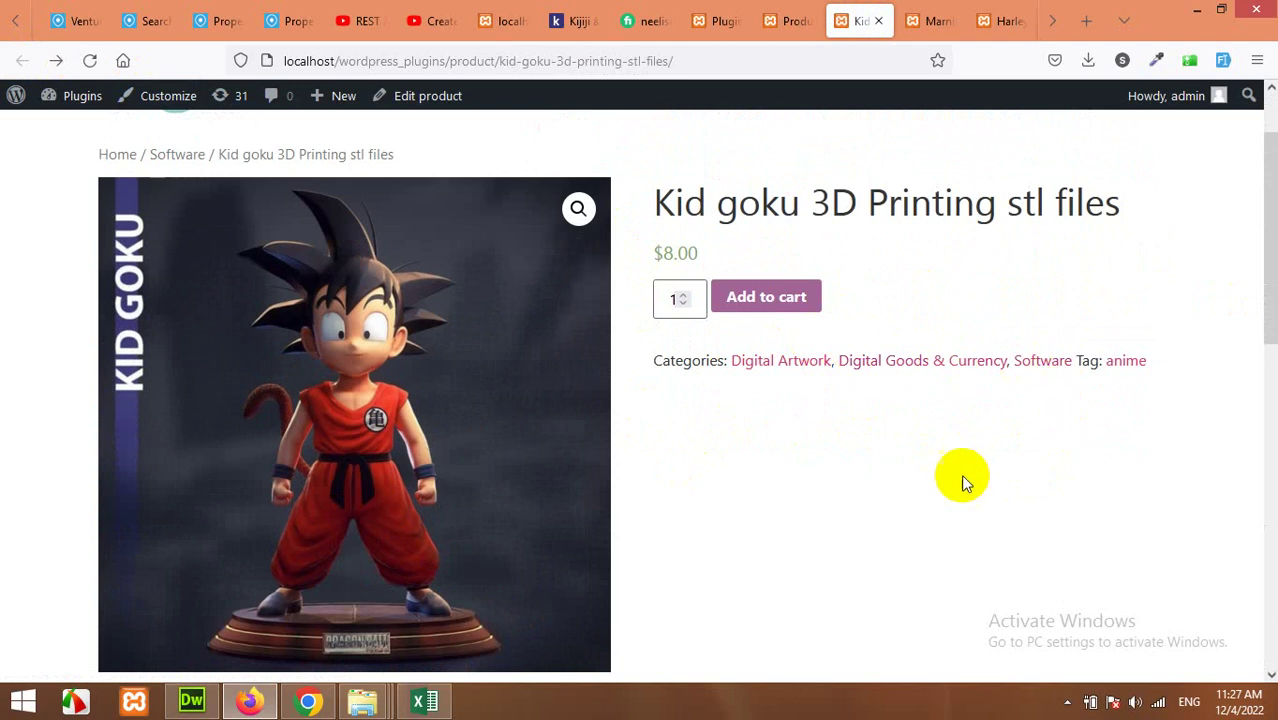
scroll(1000, 462, down, 5)
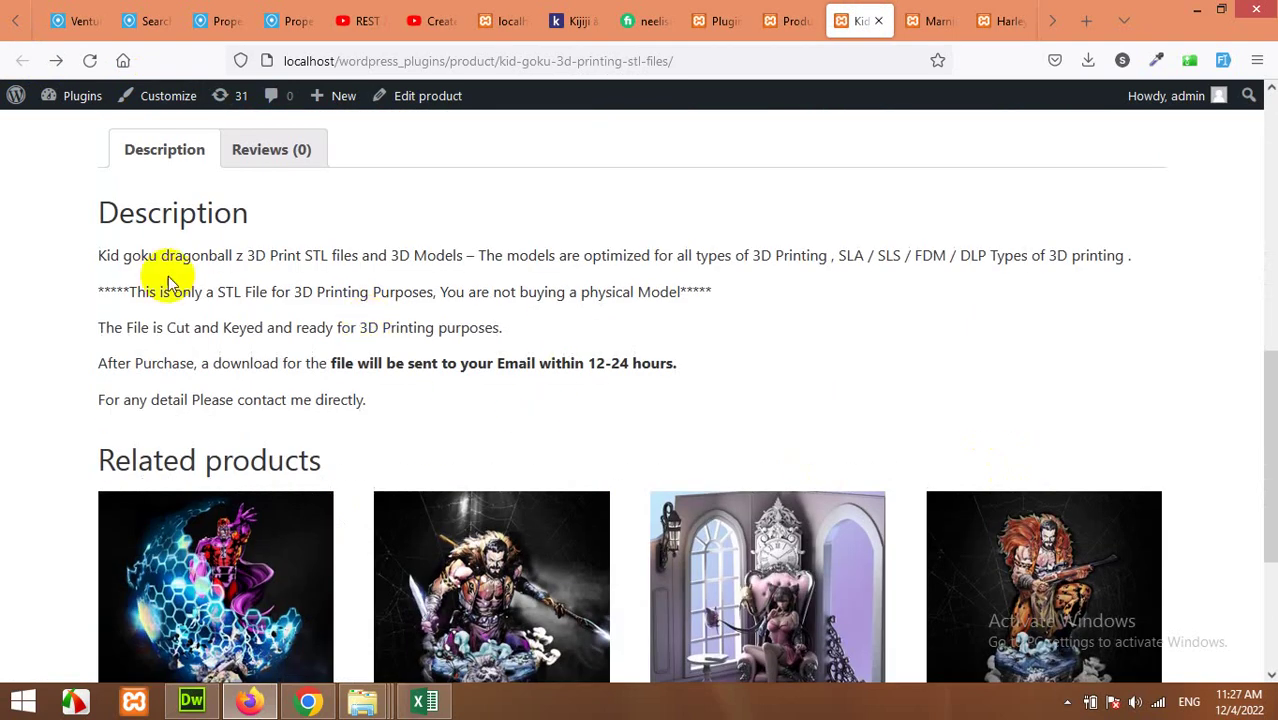
drag(100, 255, 322, 400)
scroll(418, 378, up, 3)
scroll(719, 448, up, 4)
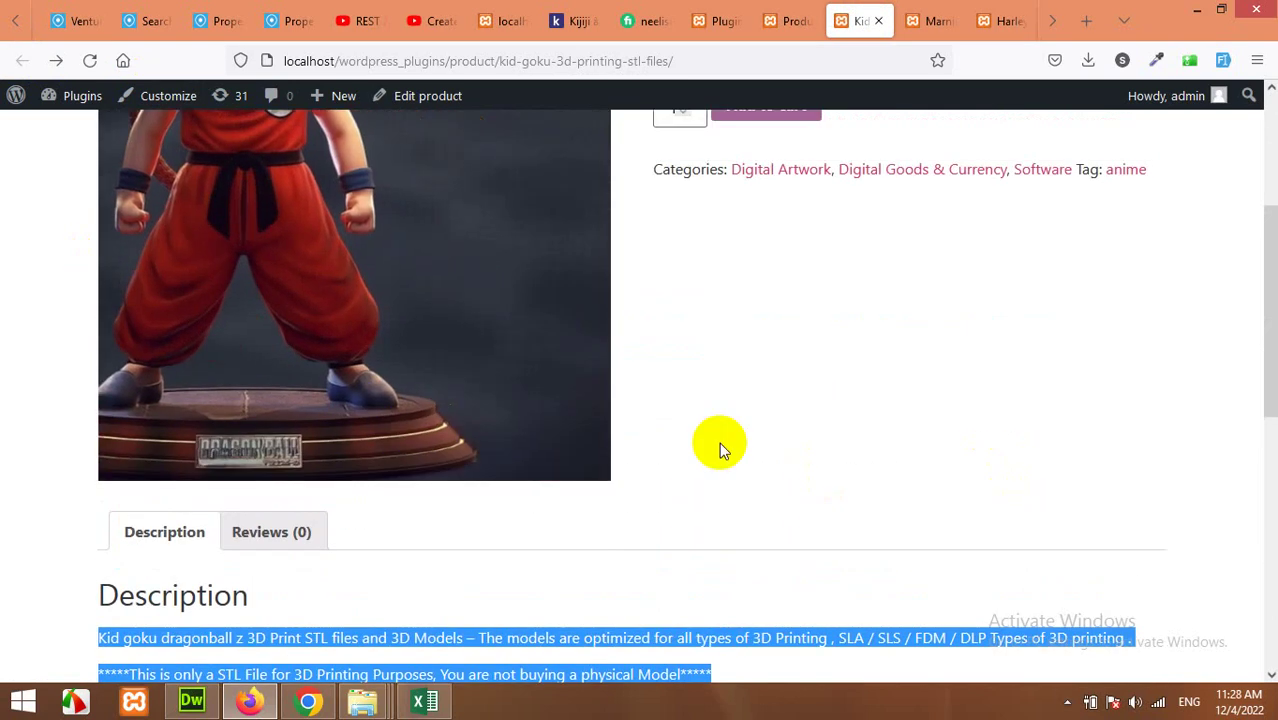
Step: Show the active plugins, including Upload Shopify CSV with Variations to WooCommerce
click(795, 10)
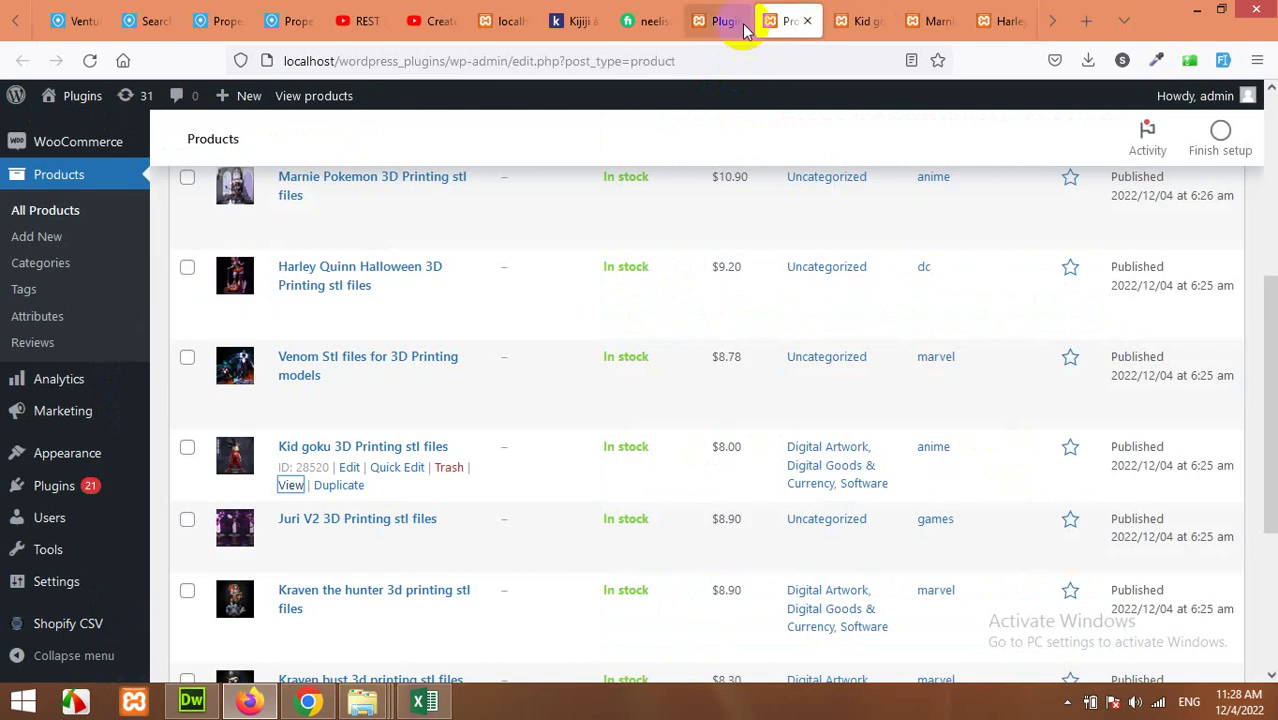
click(703, 14)
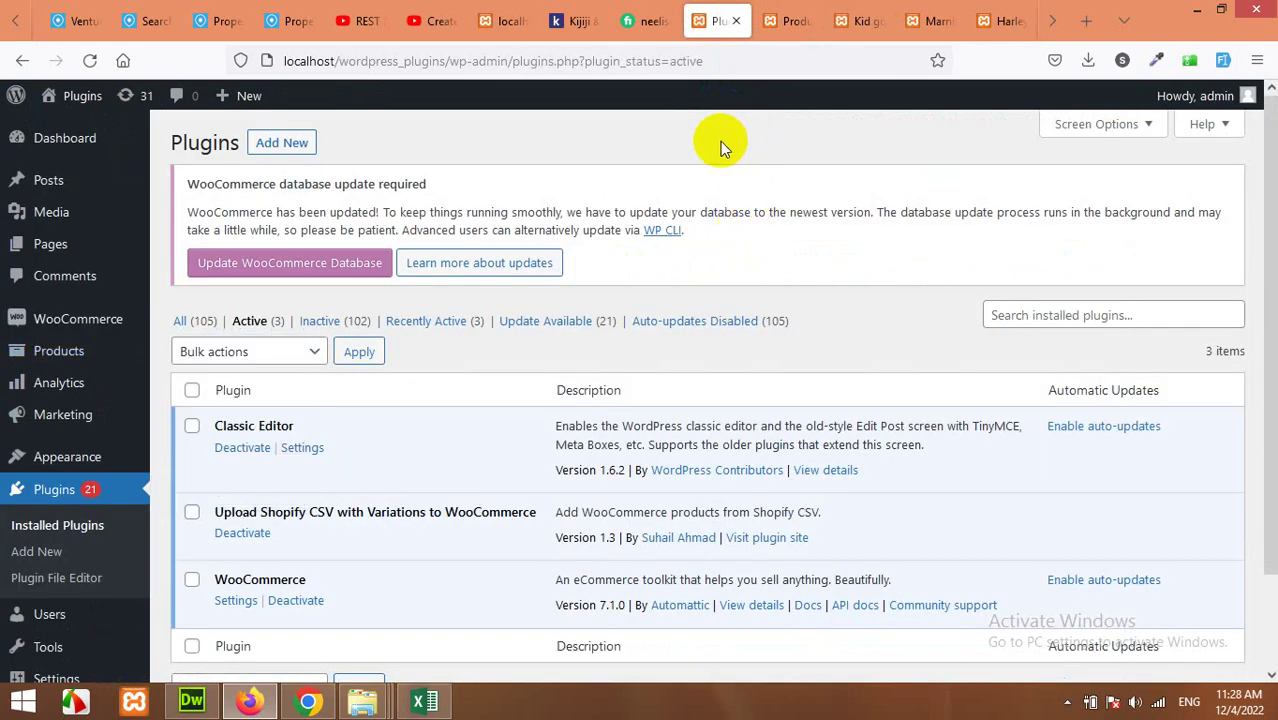